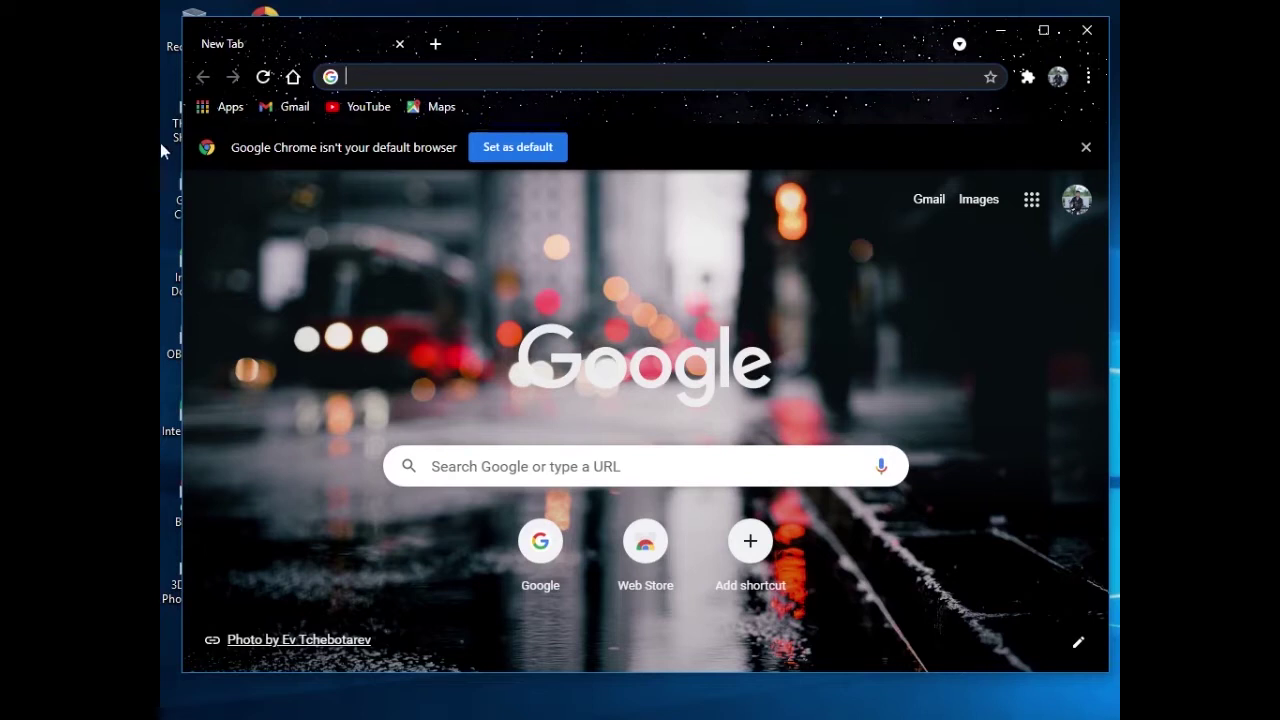
Maximize the browser, search the web for "geforce experience" and open NVIDIA's GeForce Experience page from the results
{"action": "left_click_drag", "start_coordinate": [605, 41], "coordinate": [777, 89]}
{"action": "double_click", "coordinate": [780, 89]}
{"action": "type", "text": "ge"}
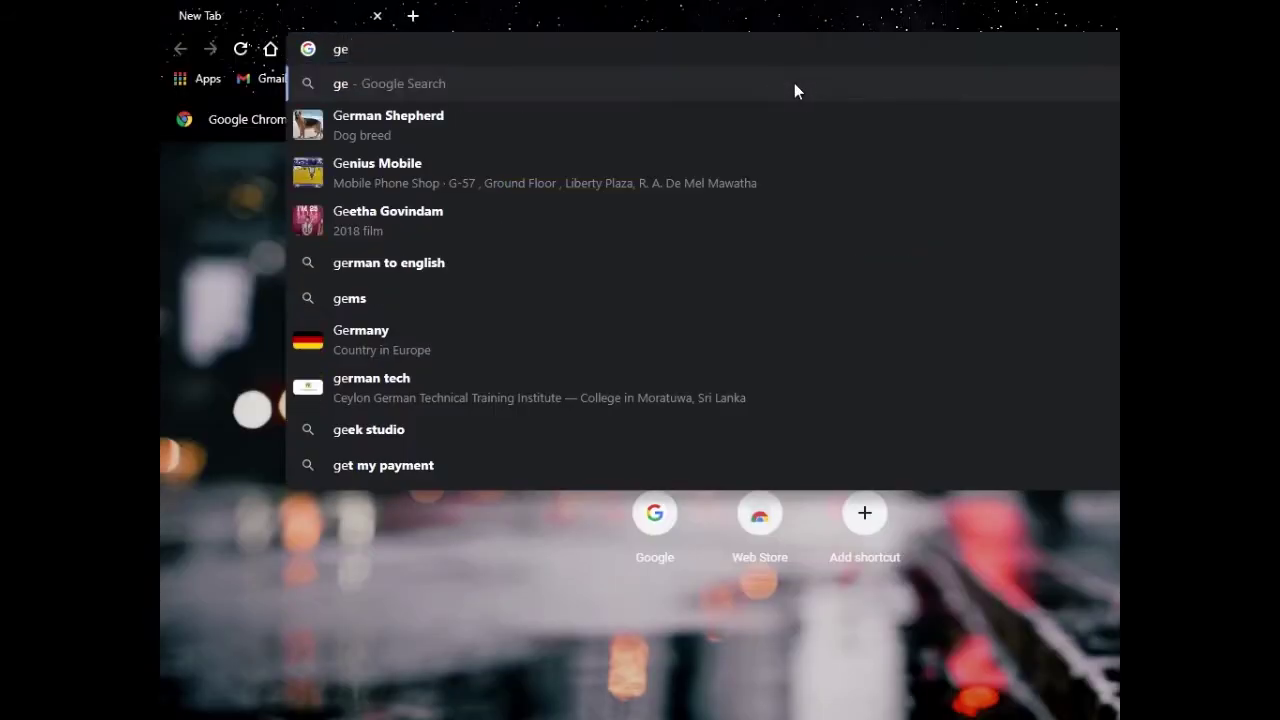
{"action": "type", "text": "fo"}
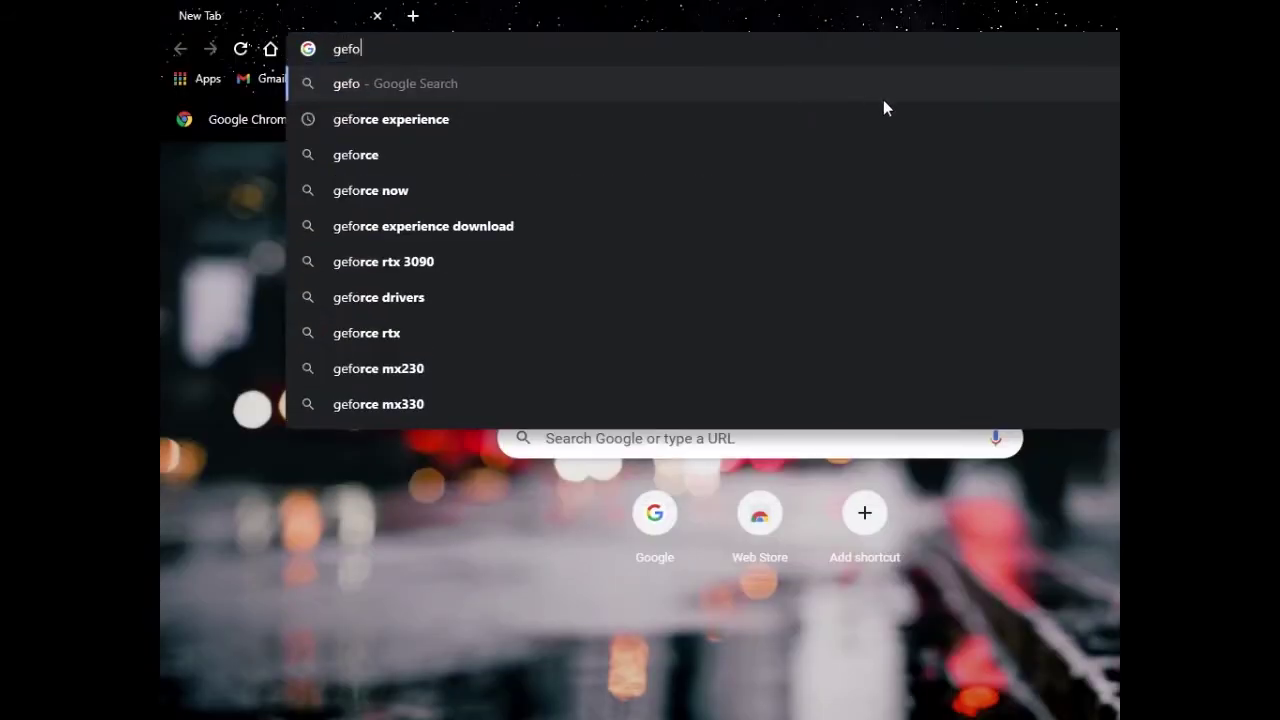
{"action": "left_click", "coordinate": [737, 121]}
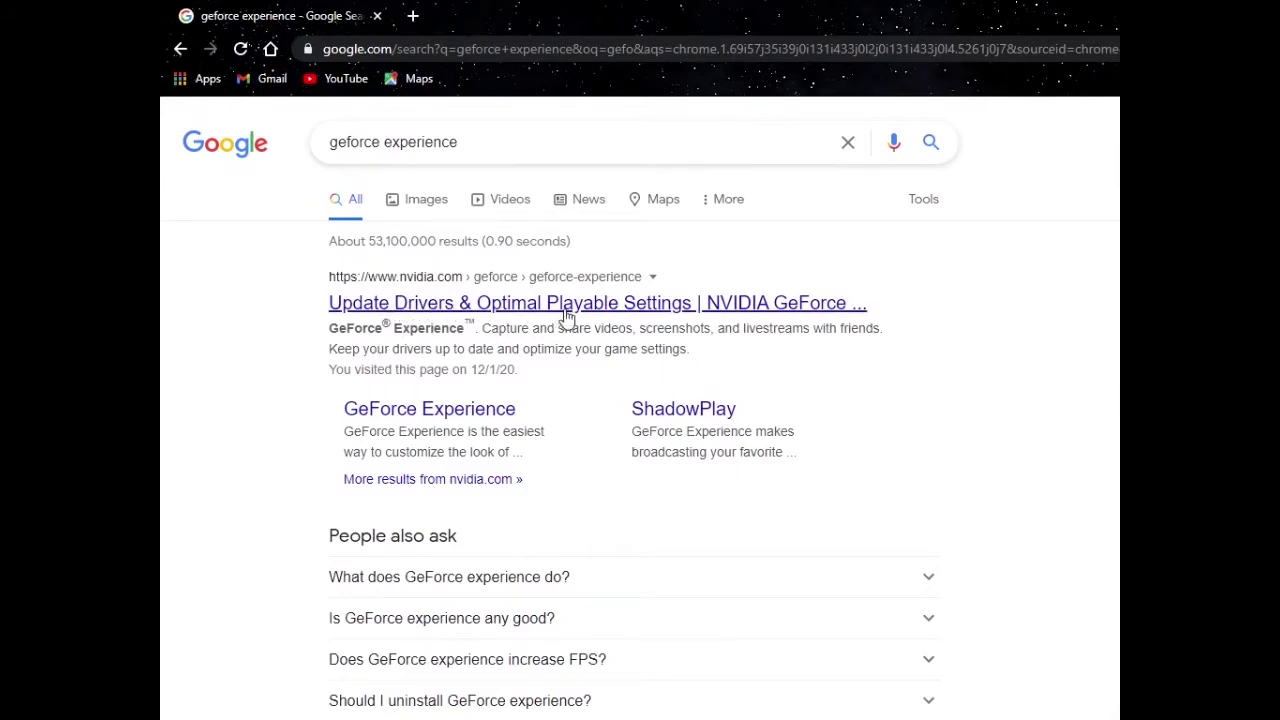
{"action": "left_click", "coordinate": [605, 318]}
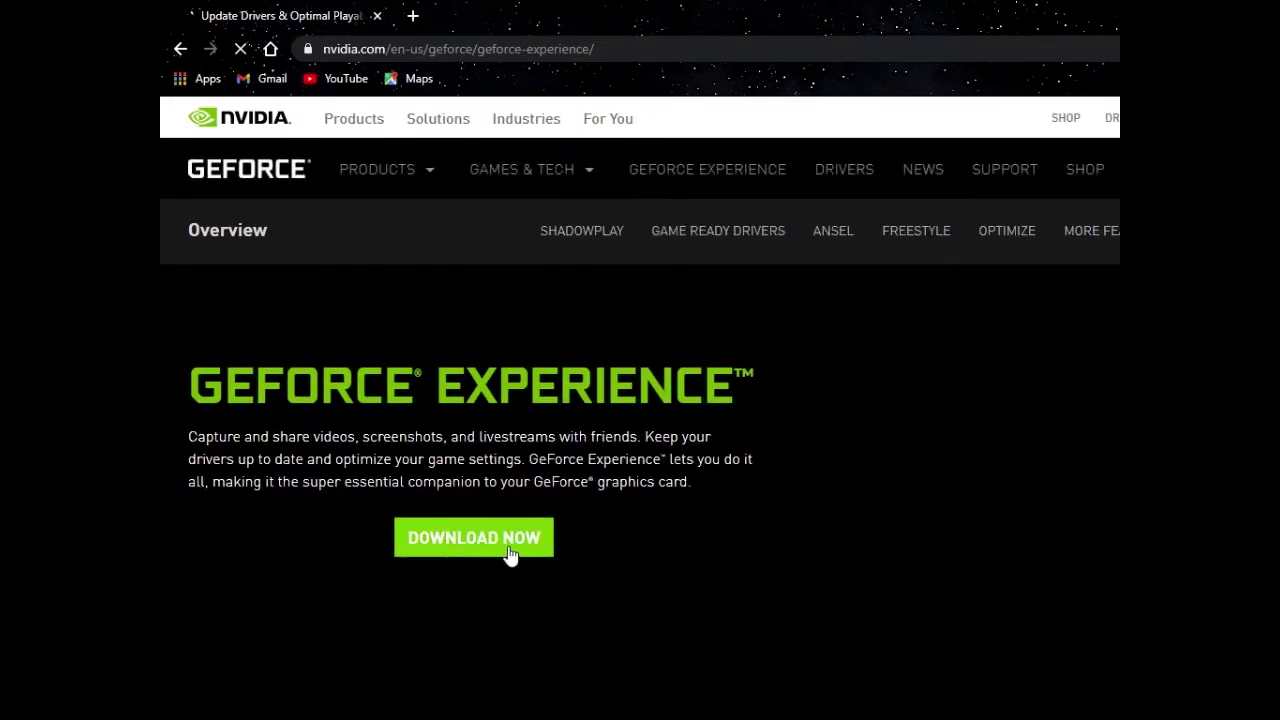
Download the installer GeForce_Experience_v3.22.0.32.exe and open the folder it was saved in
{"action": "left_click", "coordinate": [505, 555]}
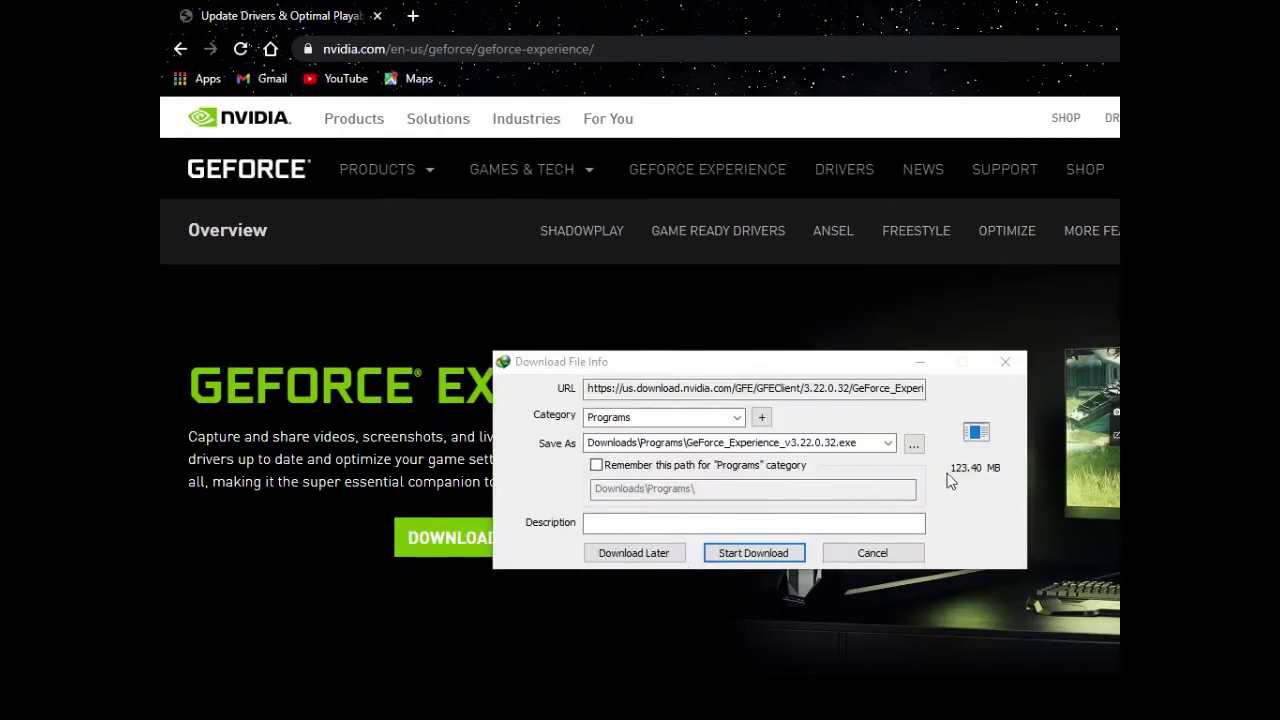
{"action": "left_click", "coordinate": [734, 553]}
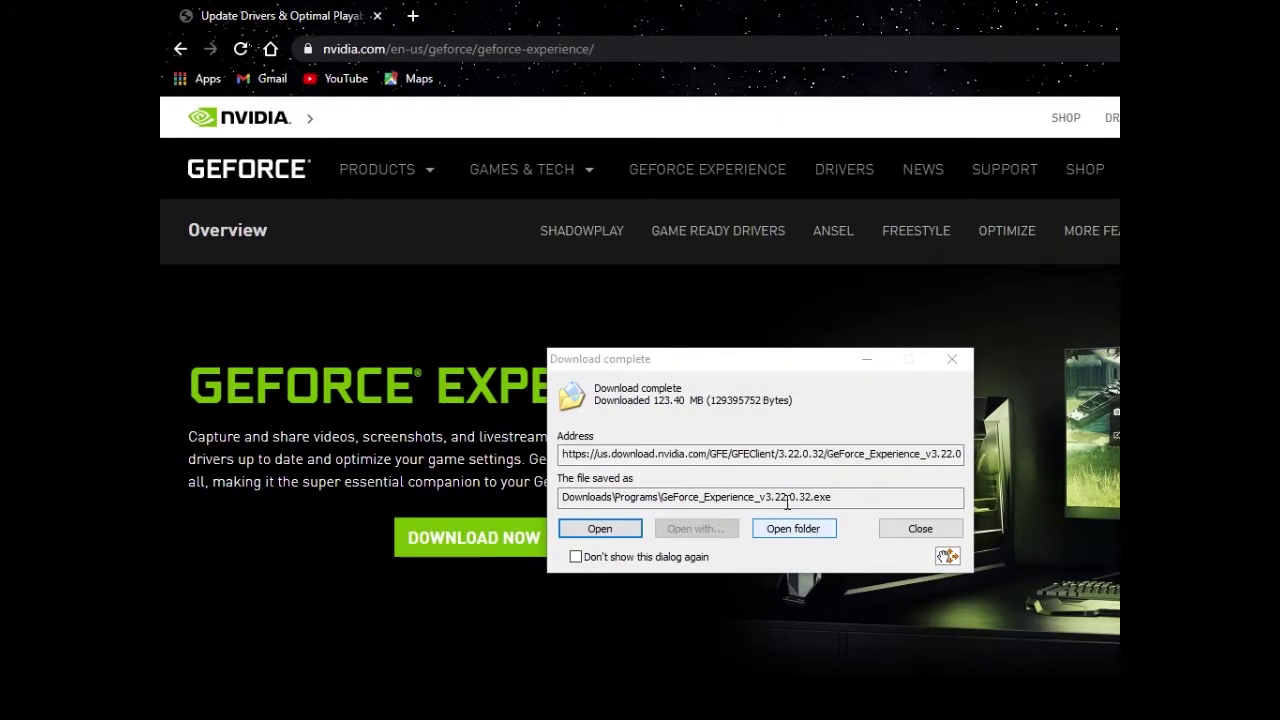
{"action": "left_click", "coordinate": [800, 529]}
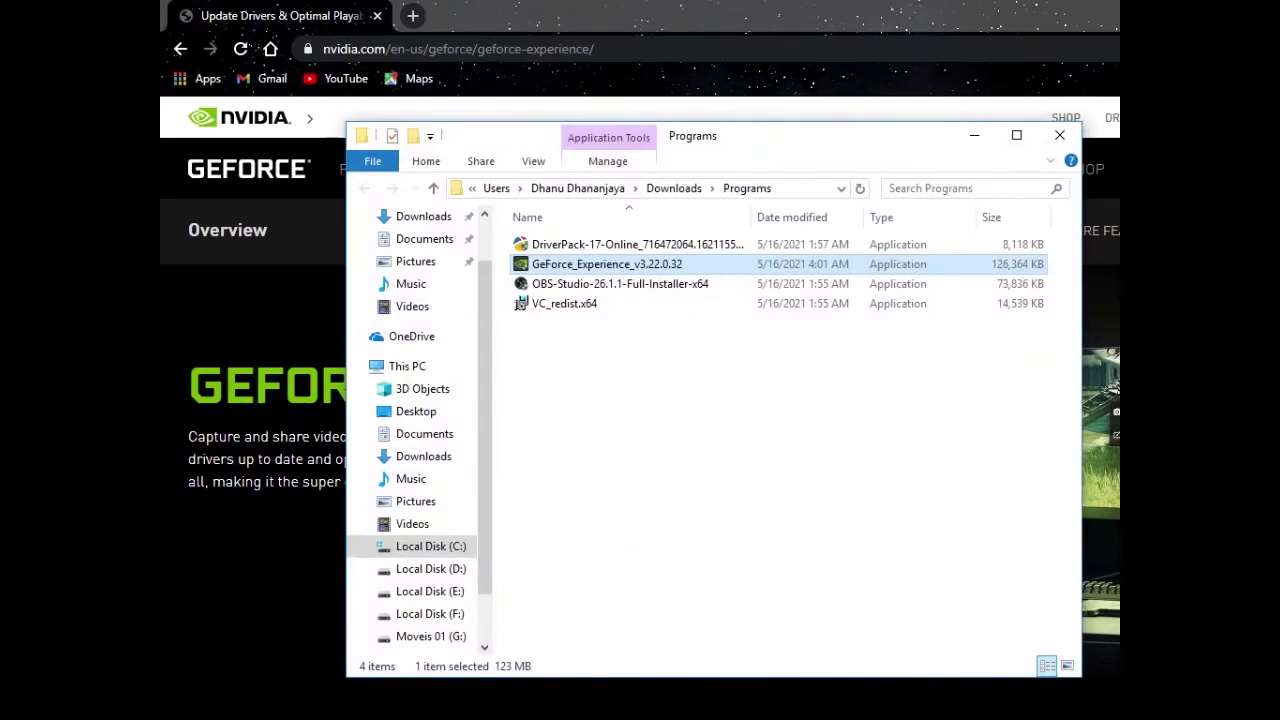
Close the browser, run the GeForce_Experience_v3.22.0.32 installer and accept the agreements to install it
{"action": "left_click", "coordinate": [1119, 15]}
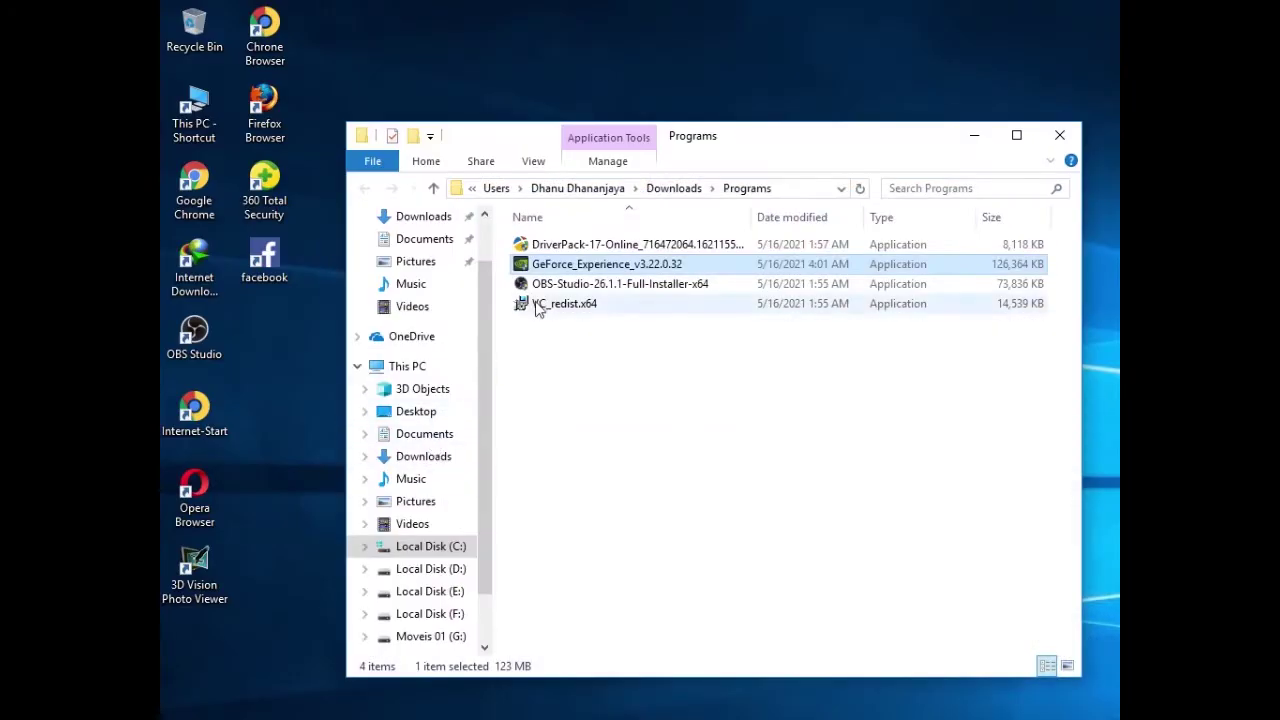
{"action": "double_click", "coordinate": [552, 273]}
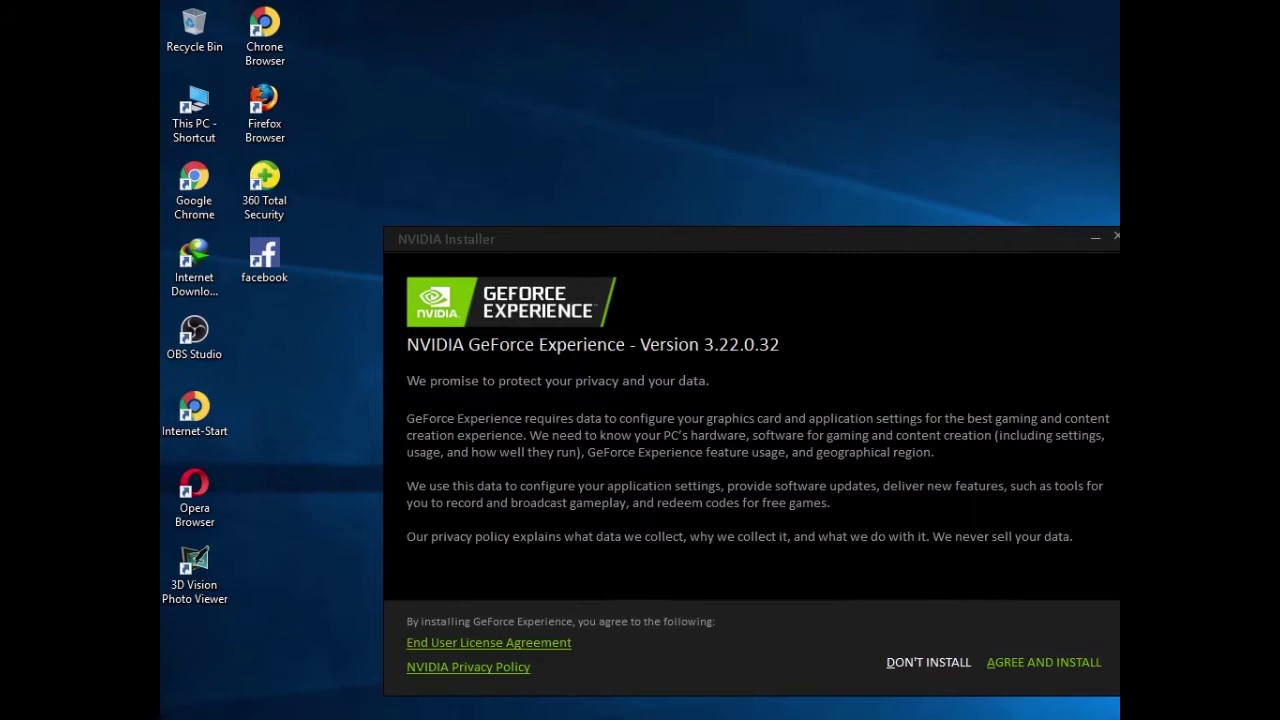
{"action": "left_click", "coordinate": [1044, 668]}
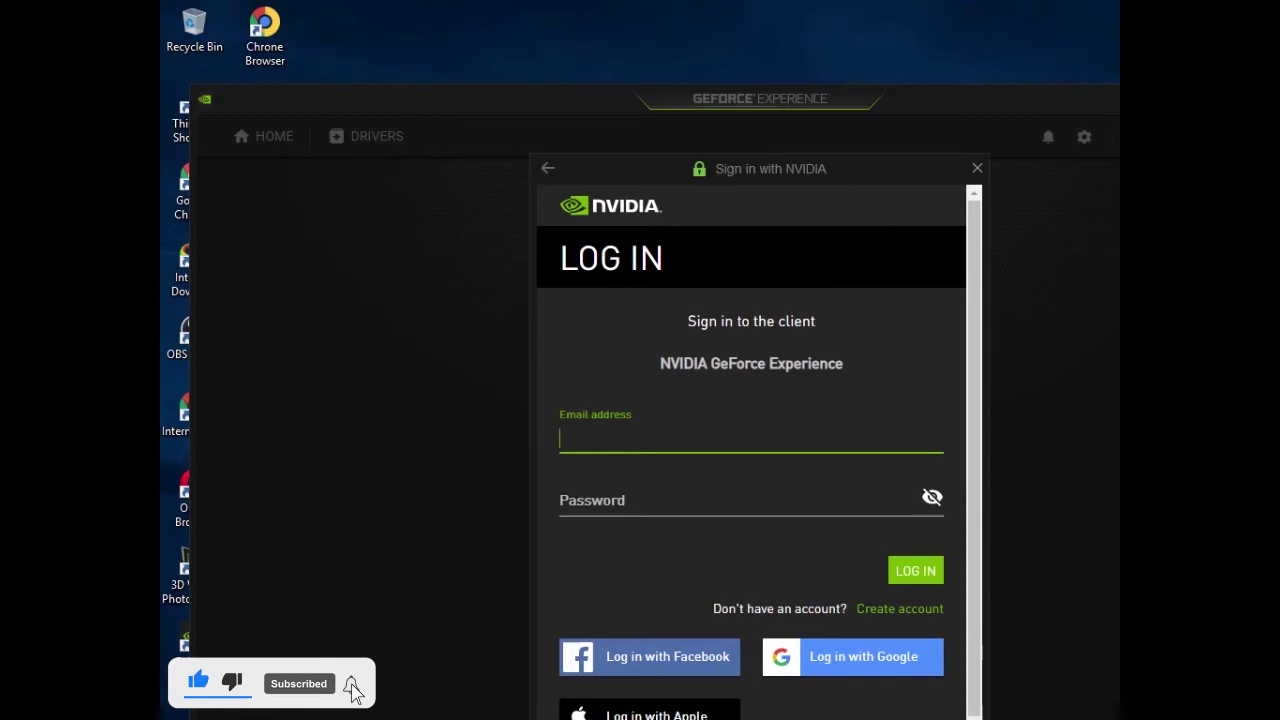
Open the NVIDIA account creation form and fill in the account's e-mail address and display name
{"action": "left_click", "coordinate": [909, 616]}
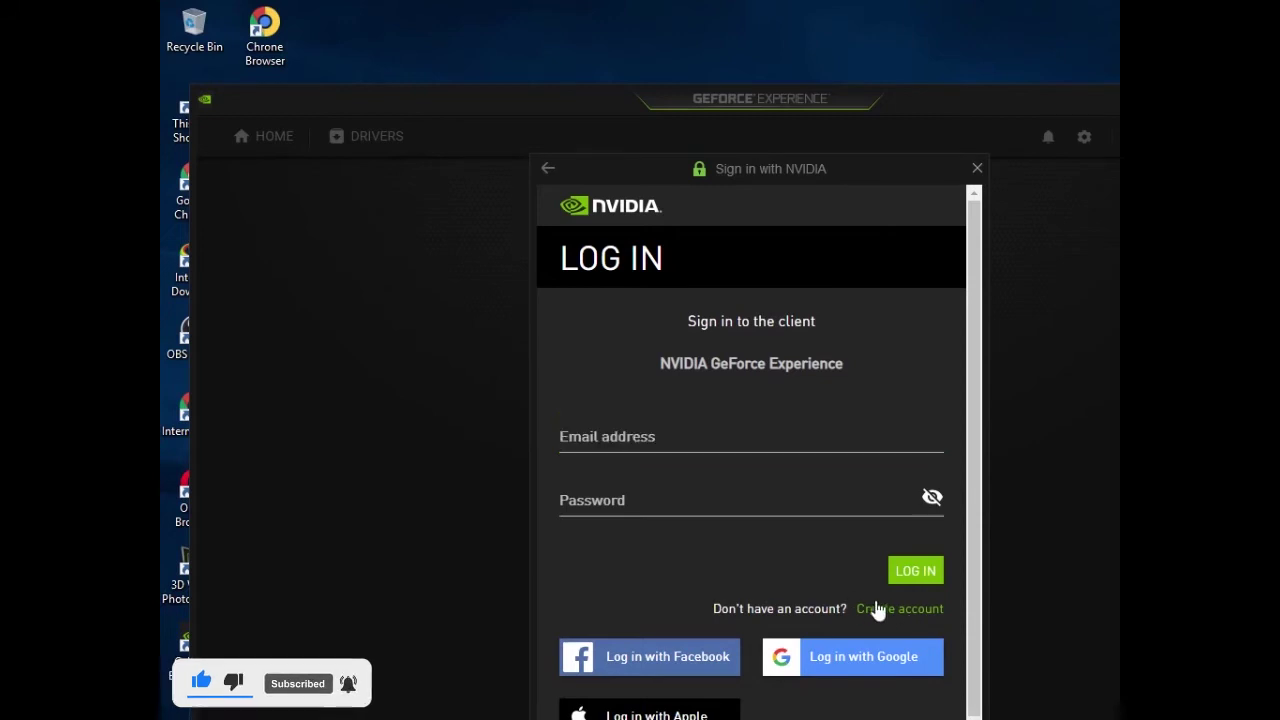
{"action": "left_click", "coordinate": [894, 612]}
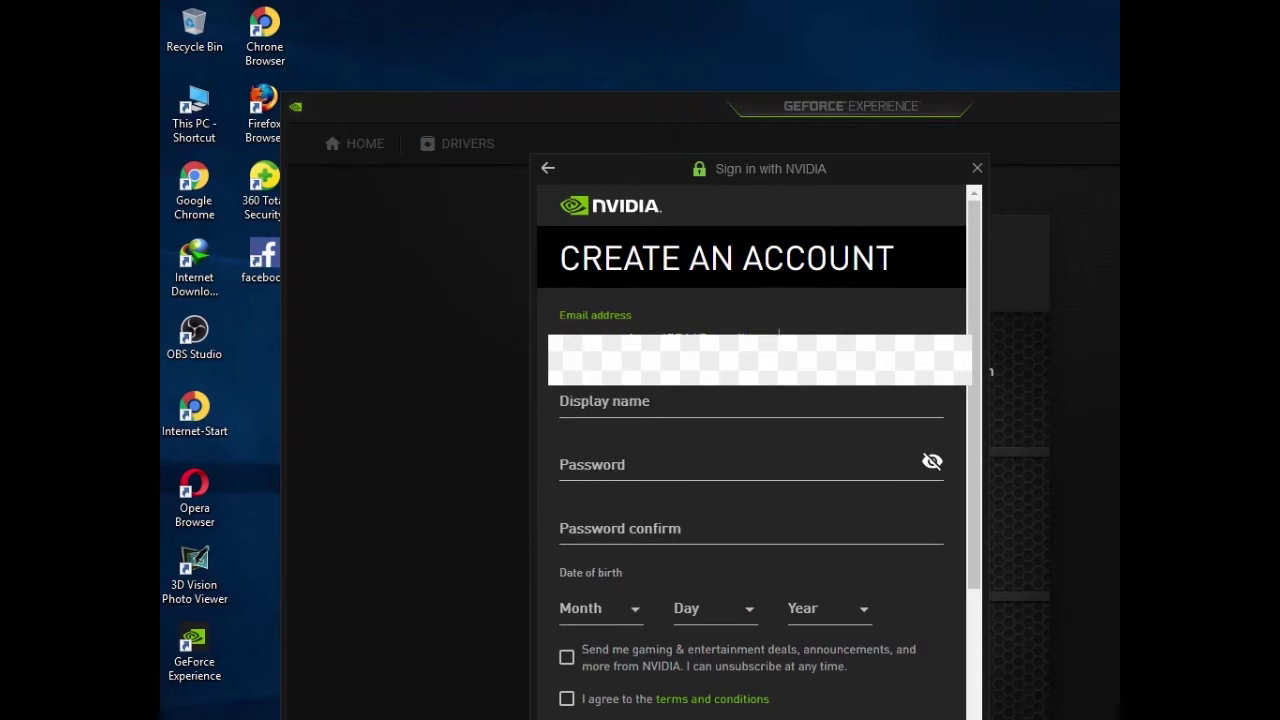
{"action": "left_click", "coordinate": [645, 401]}
{"action": "type", "text": "dhananjaya03"}
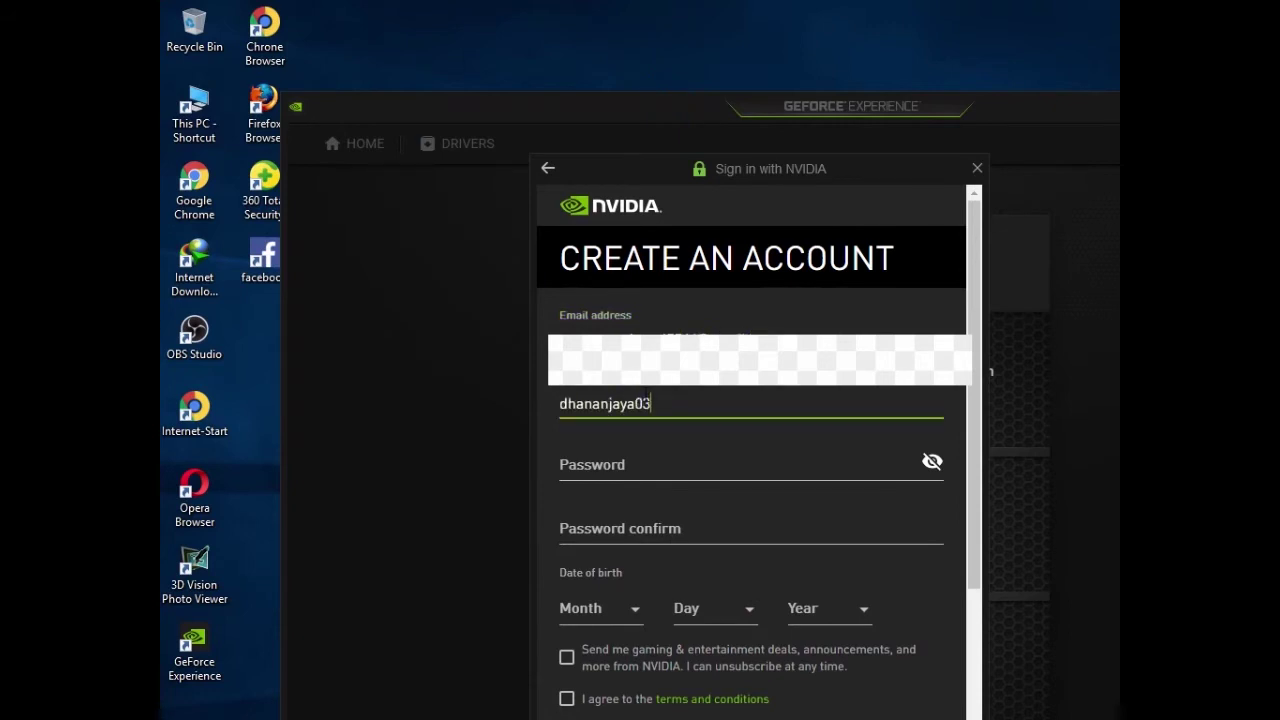
Enter the account password and repeat it in the password confirmation field
{"action": "left_click", "coordinate": [655, 459]}
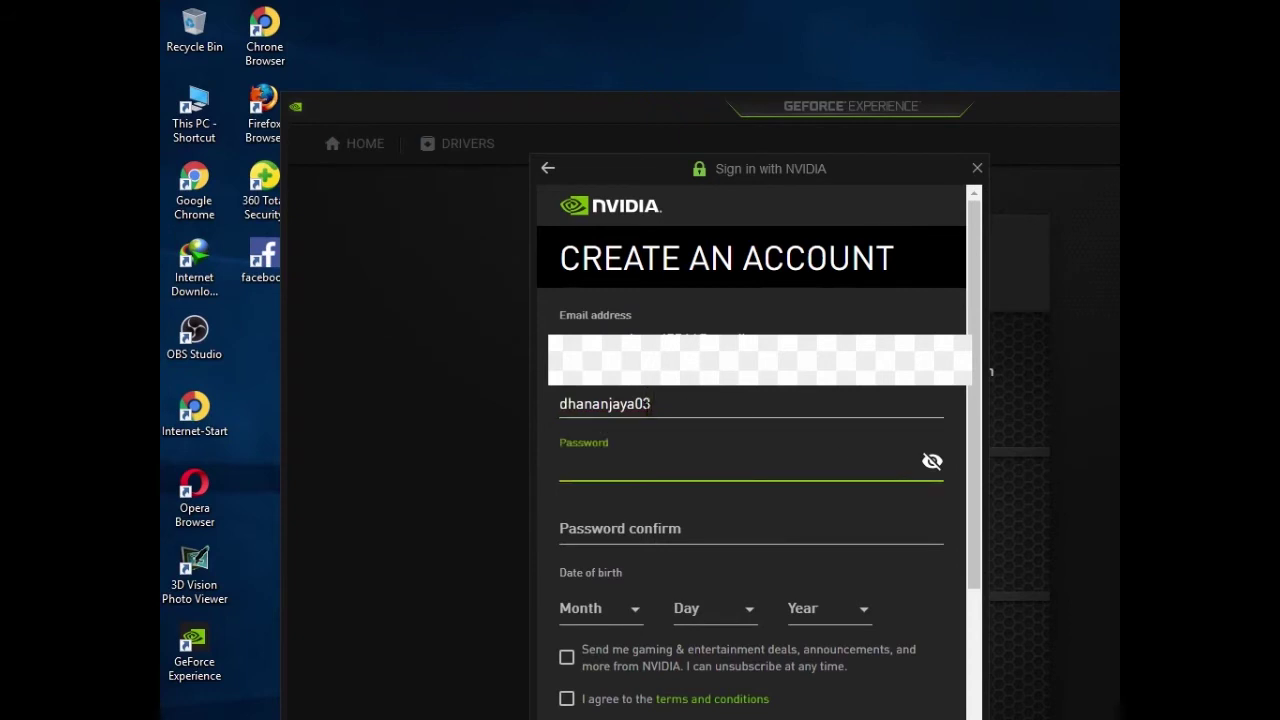
{"action": "type", "text": "•••••••••••"}
{"action": "left_click", "coordinate": [695, 524]}
{"action": "type", "text": "••••••••••"}
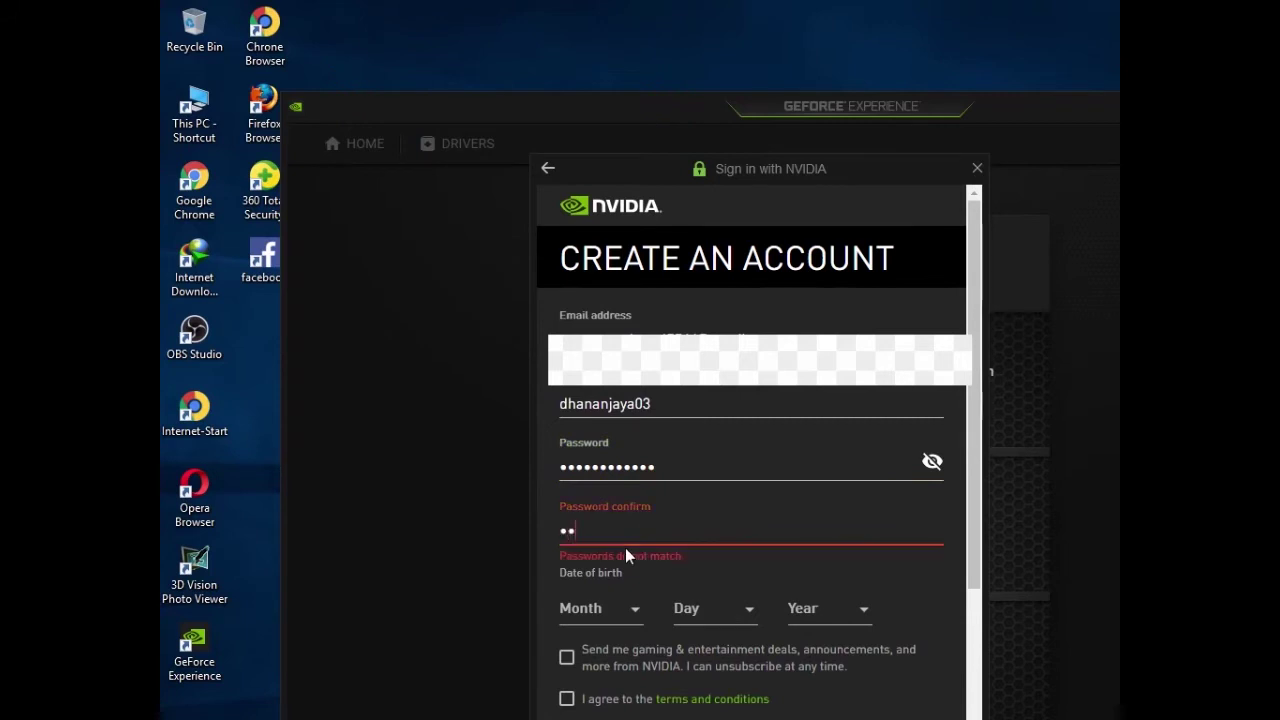
{"action": "type", "text": "••"}
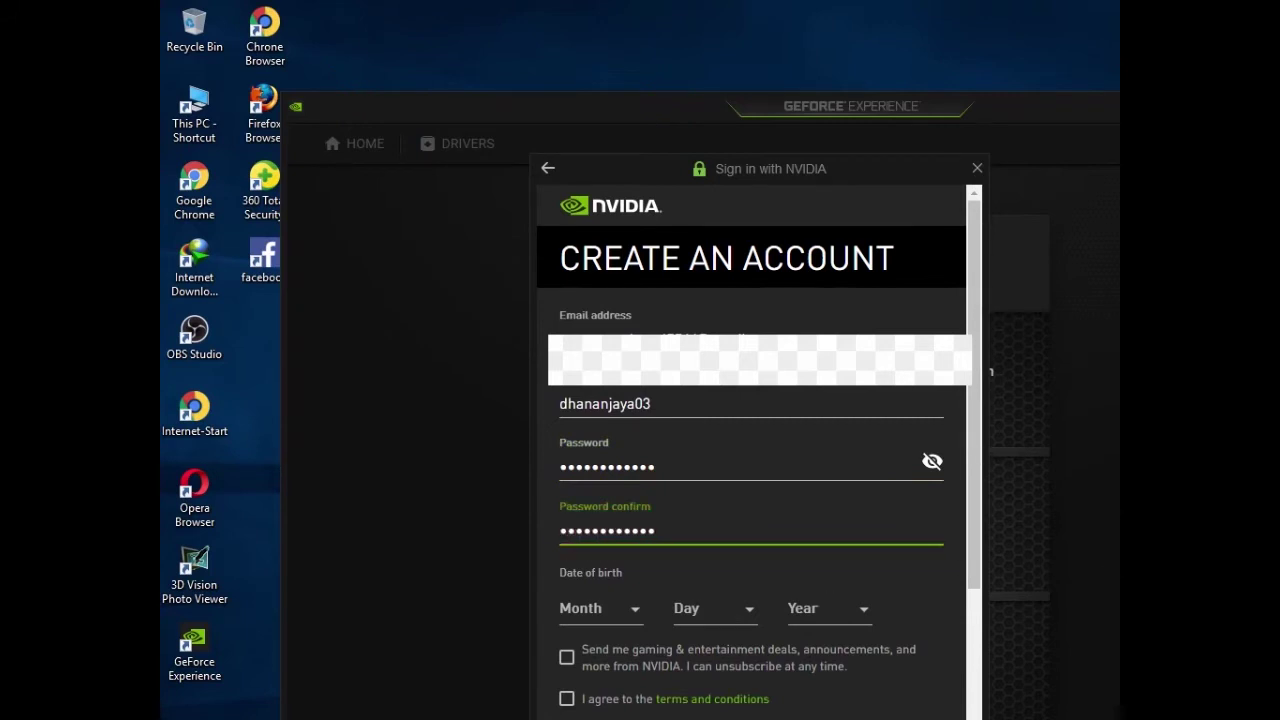
Set the month, day and year of the account holder's date of birth
{"action": "left_click", "coordinate": [598, 609]}
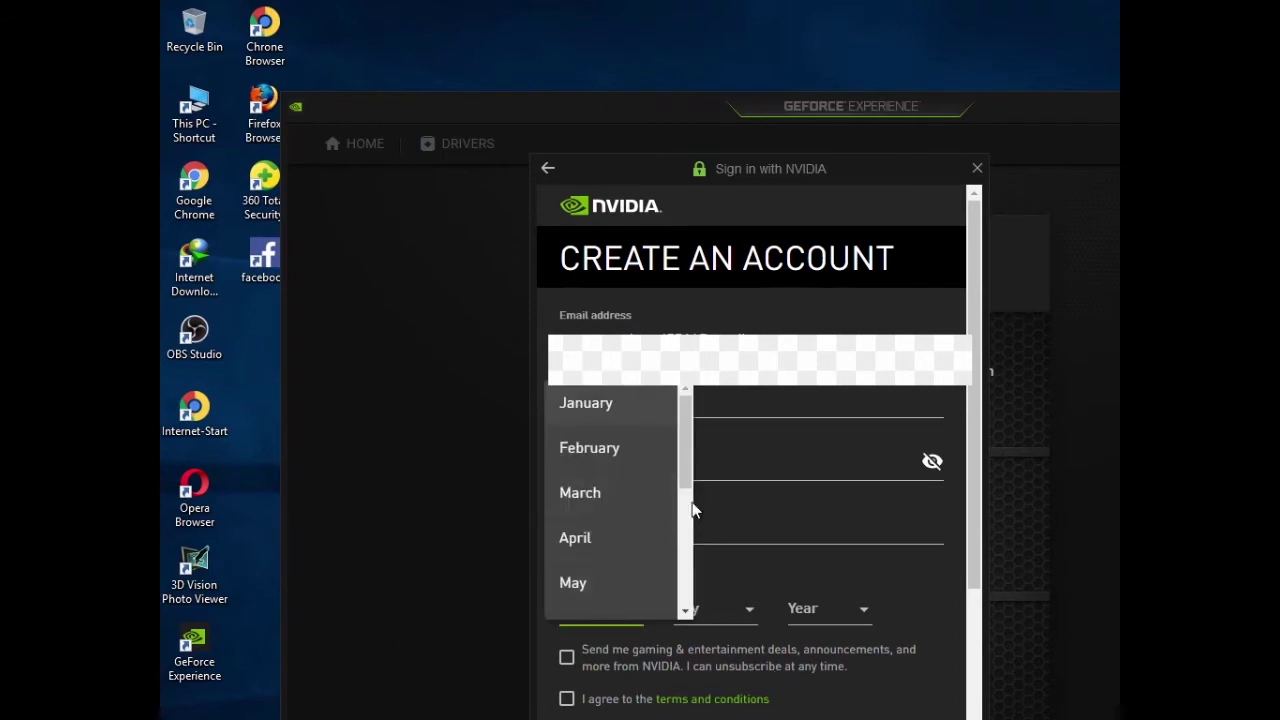
{"action": "left_click", "coordinate": [686, 607]}
{"action": "scroll", "coordinate": [709, 560], "scroll_direction": "down", "scroll_amount": 4}
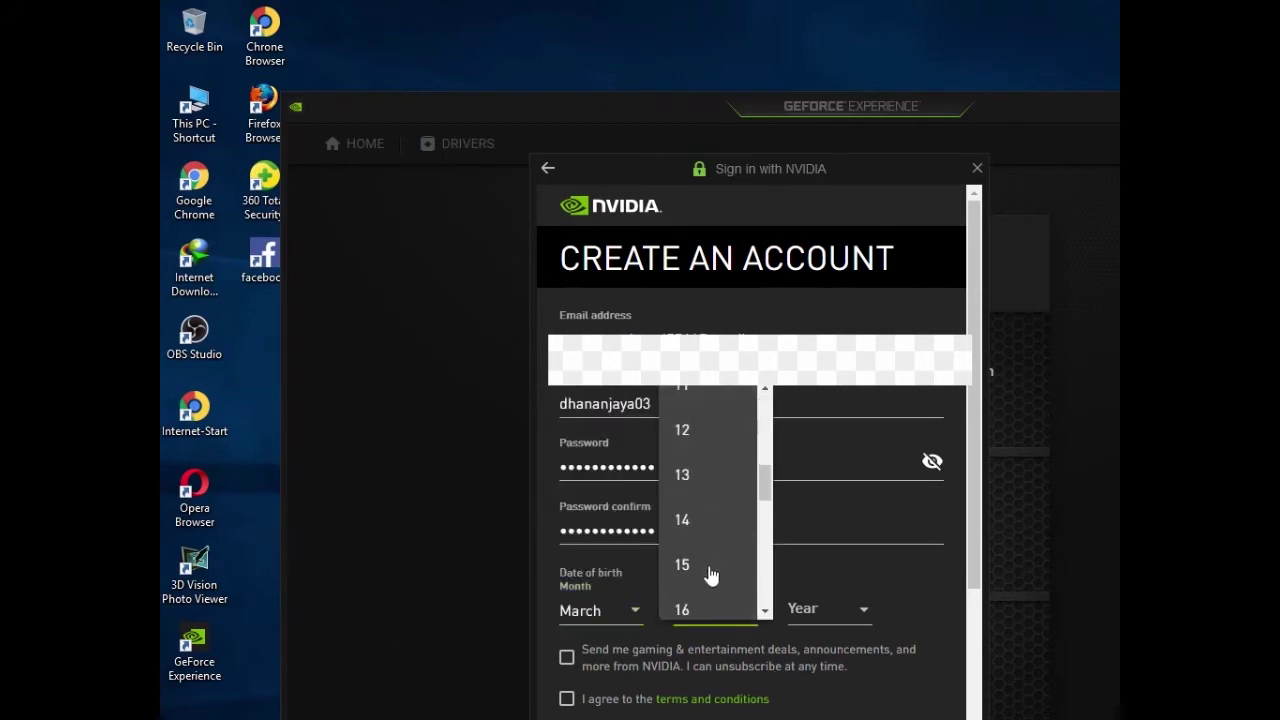
{"action": "left_click", "coordinate": [709, 571]}
{"action": "left_click", "coordinate": [823, 608]}
{"action": "scroll", "coordinate": [818, 560], "scroll_direction": "down", "scroll_amount": 5}
{"action": "left_click", "coordinate": [804, 597]}
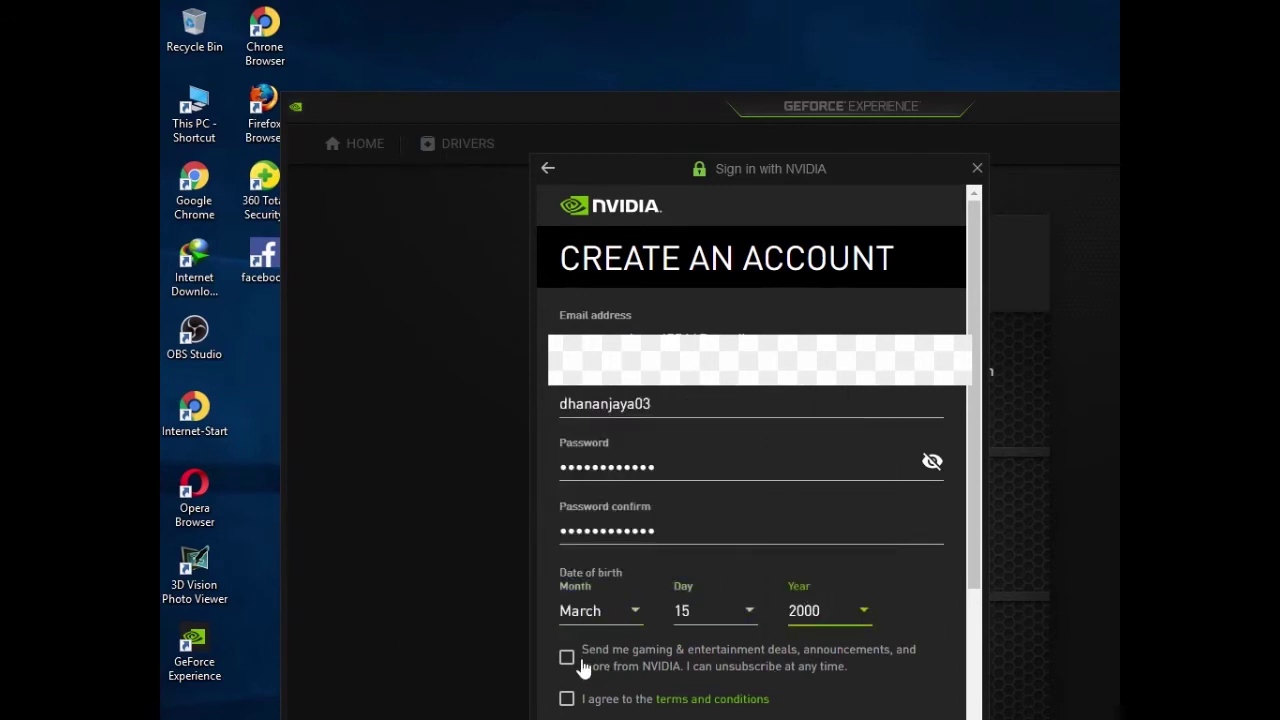
Accept NVIDIA's promotional e-mails and the terms and conditions, and complete the hCaptcha check by selecting the motorcycle images
{"action": "left_click", "coordinate": [567, 657]}
{"action": "left_click", "coordinate": [567, 698]}
{"action": "scroll", "coordinate": [712, 651], "scroll_direction": "down", "scroll_amount": 2}
{"action": "left_click", "coordinate": [590, 571]}
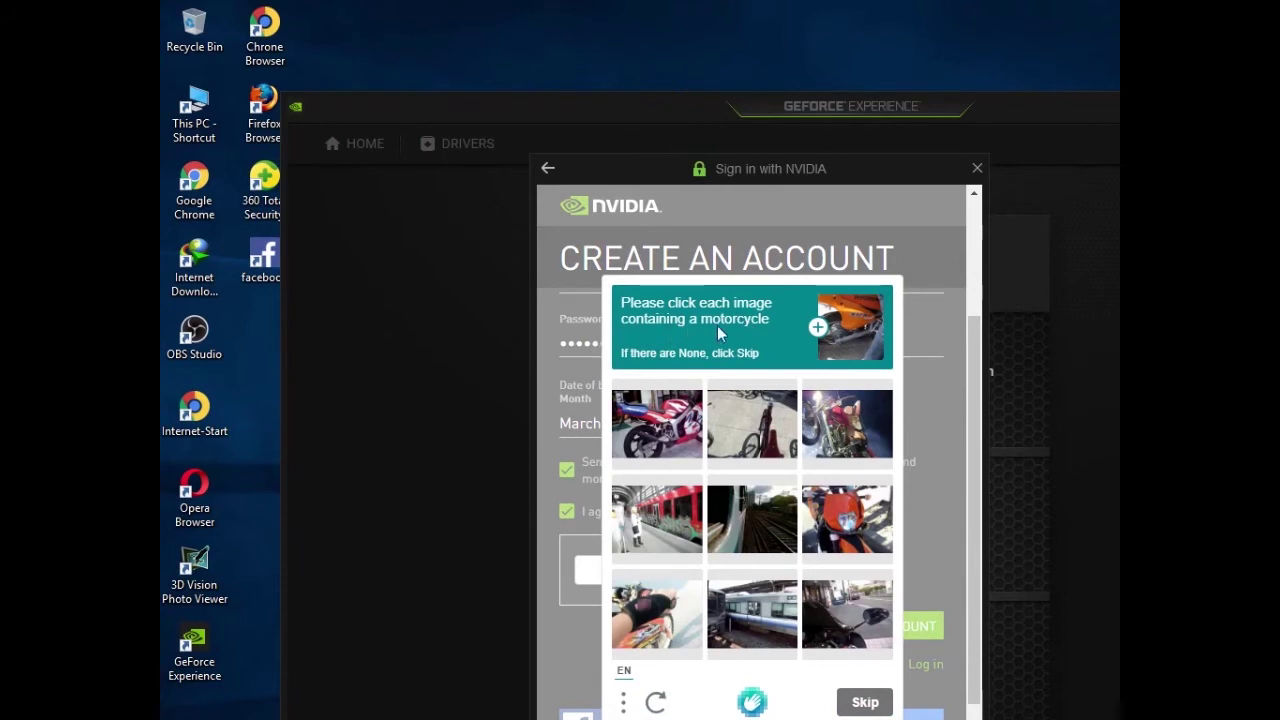
{"action": "left_click", "coordinate": [665, 425]}
{"action": "left_click", "coordinate": [845, 425]}
{"action": "left_click", "coordinate": [848, 530]}
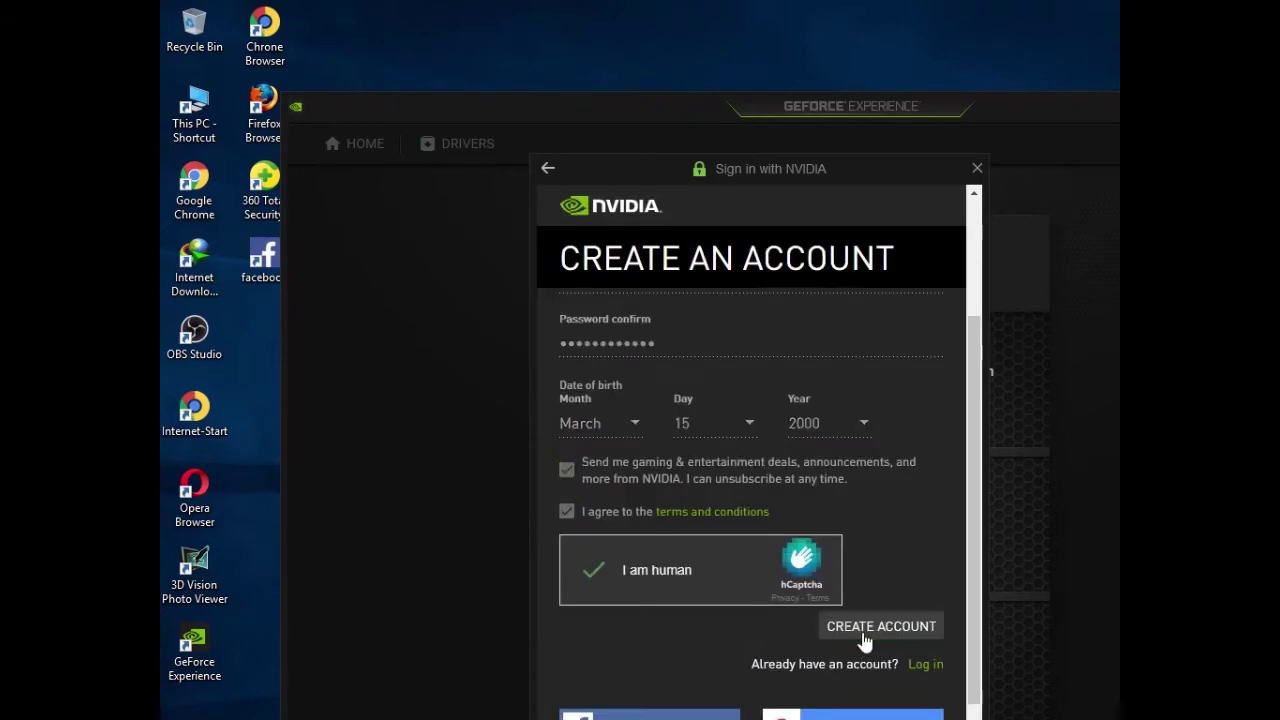
Submit the new NVIDIA account and complete the remaining sign-up options
{"action": "scroll", "coordinate": [865, 640], "scroll_direction": "up", "scroll_amount": 2}
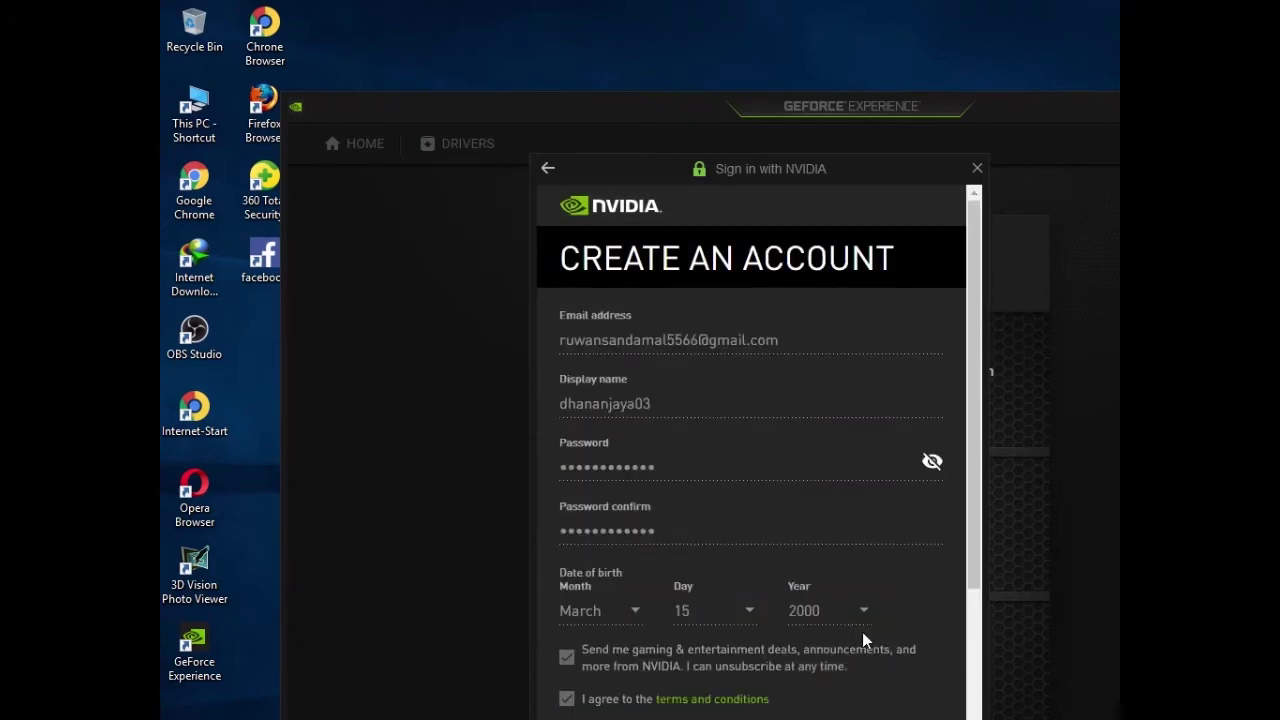
{"action": "left_click", "coordinate": [569, 435]}
{"action": "left_click", "coordinate": [569, 505]}
{"action": "left_click", "coordinate": [925, 615]}
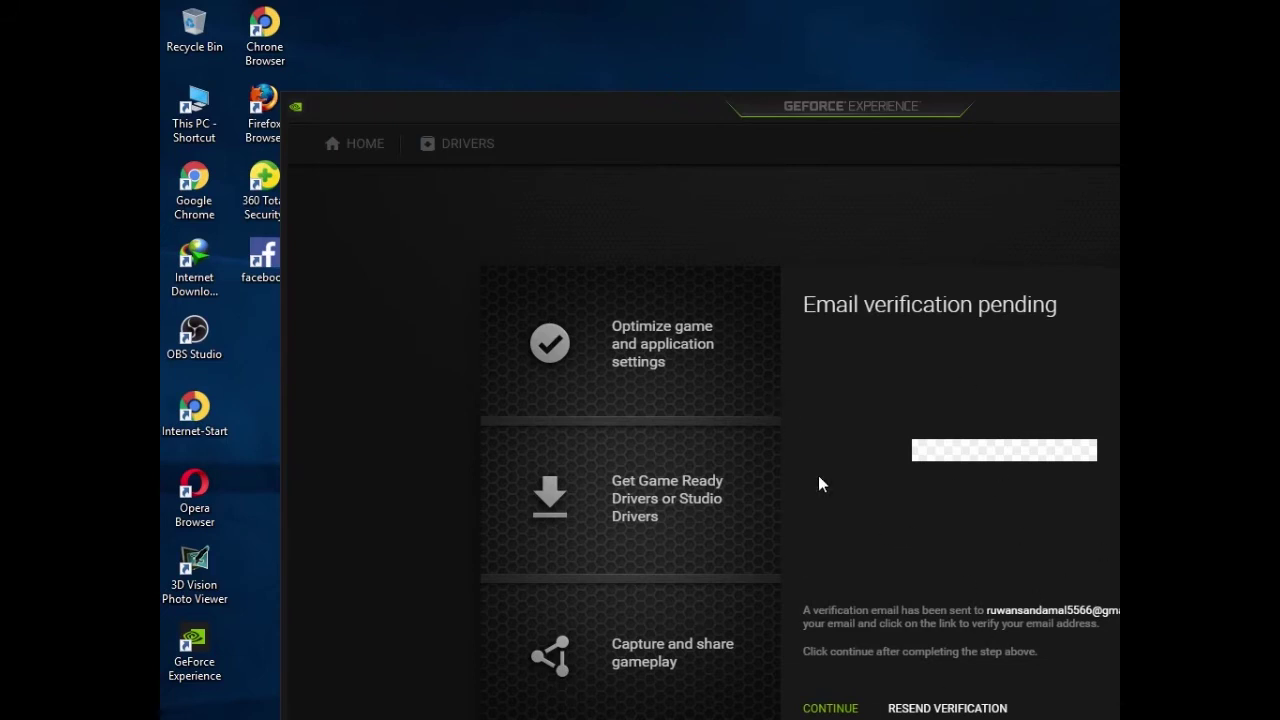
Switch to Chrome, go to the Gmail inbox and open the NVIDIA email verification message
{"action": "double_click", "coordinate": [194, 188]}
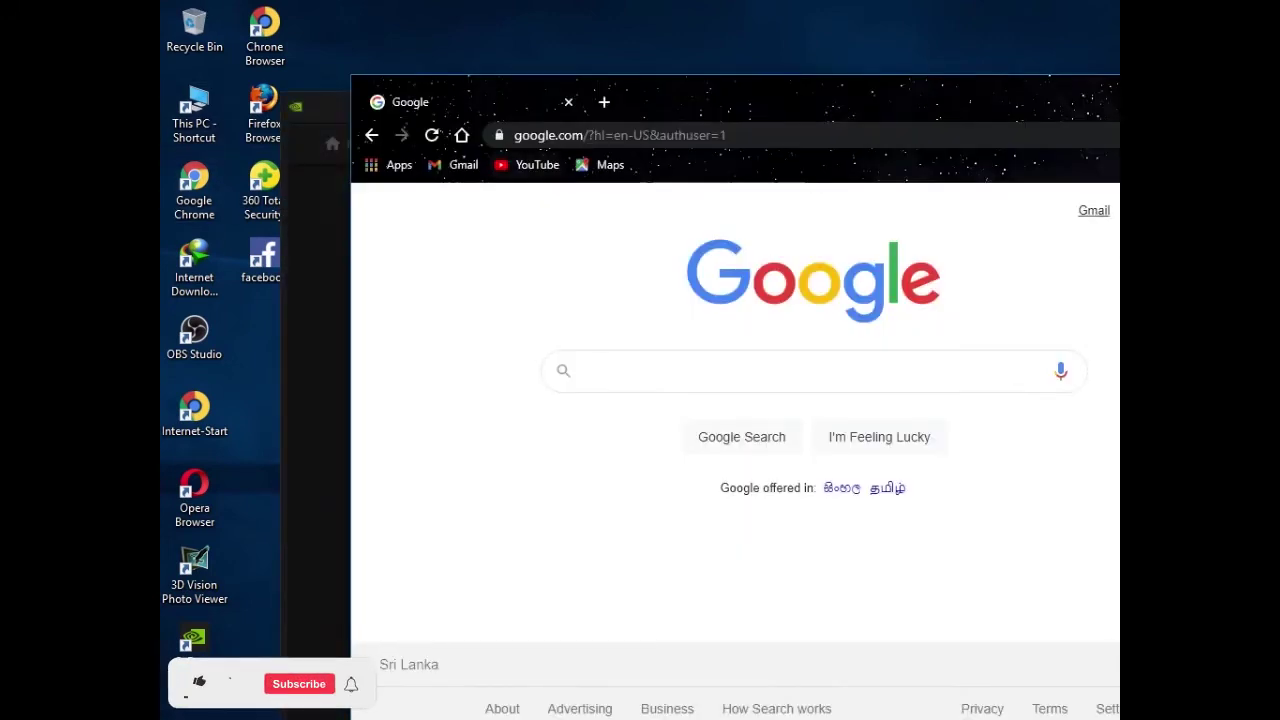
{"action": "left_click", "coordinate": [1198, 211]}
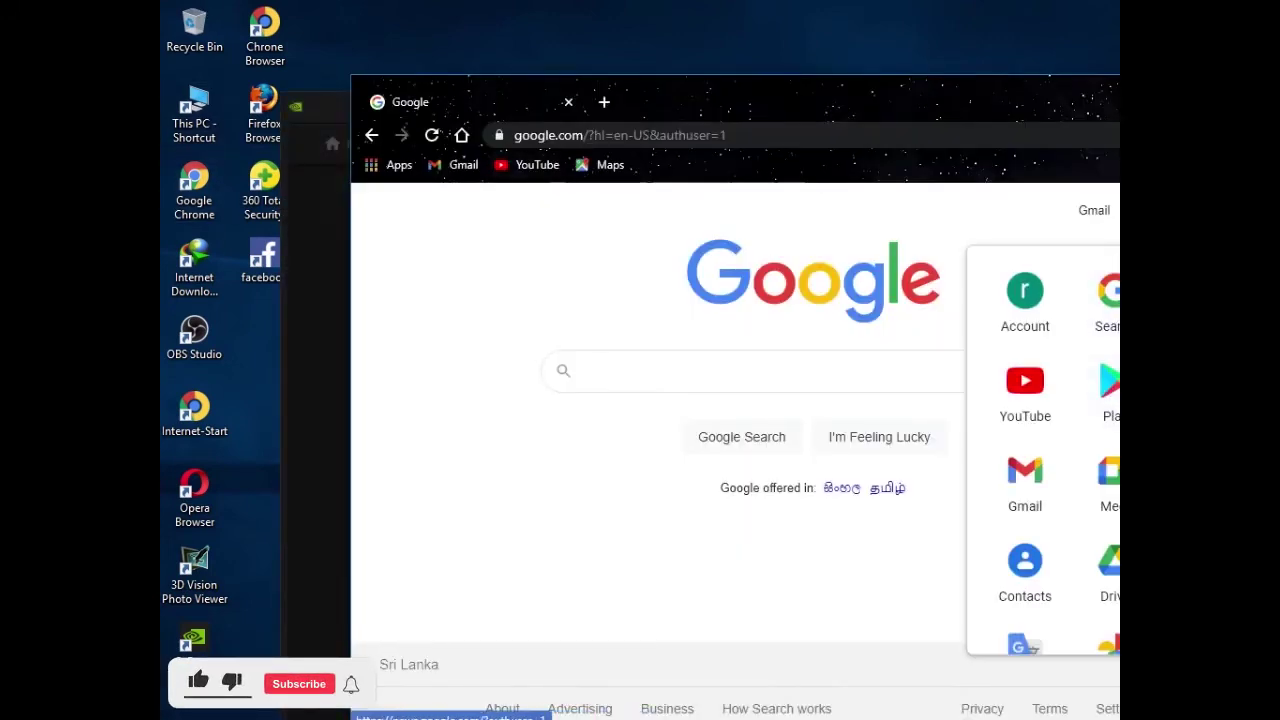
{"action": "left_click", "coordinate": [1015, 487]}
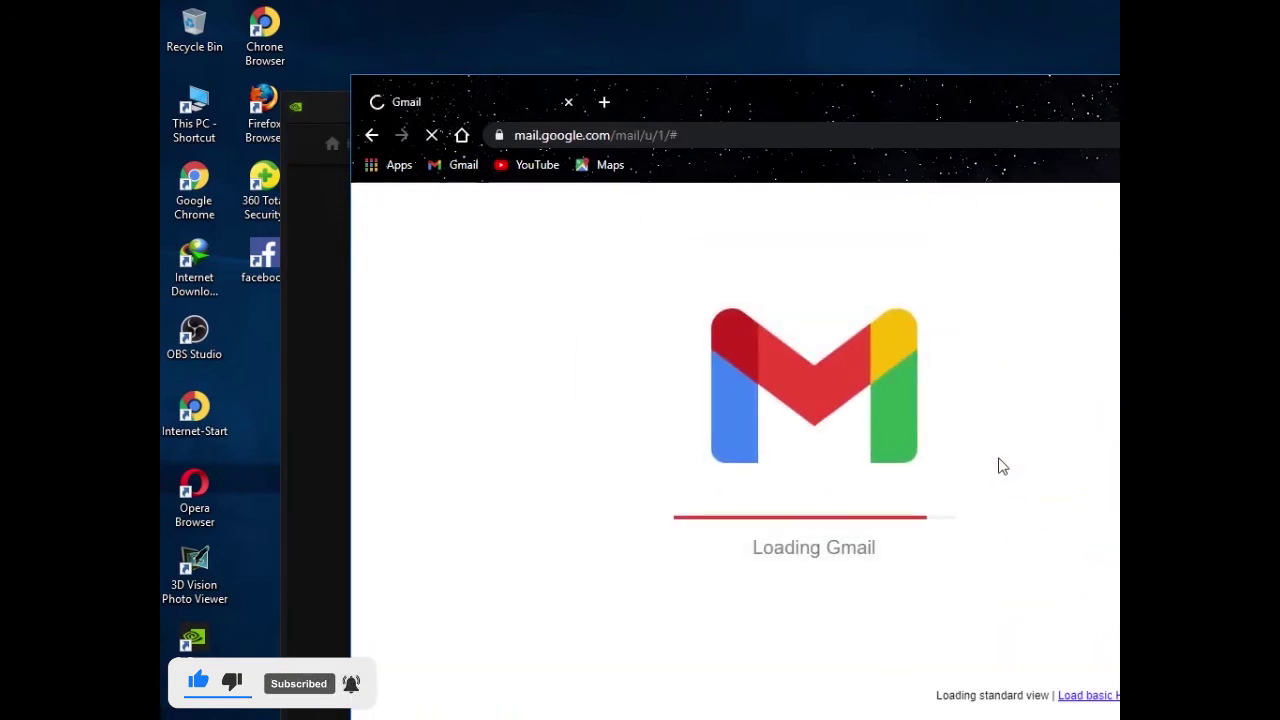
{"action": "left_click_drag", "start_coordinate": [810, 580], "coordinate": [803, 582]}
{"action": "left_click", "coordinate": [810, 563]}
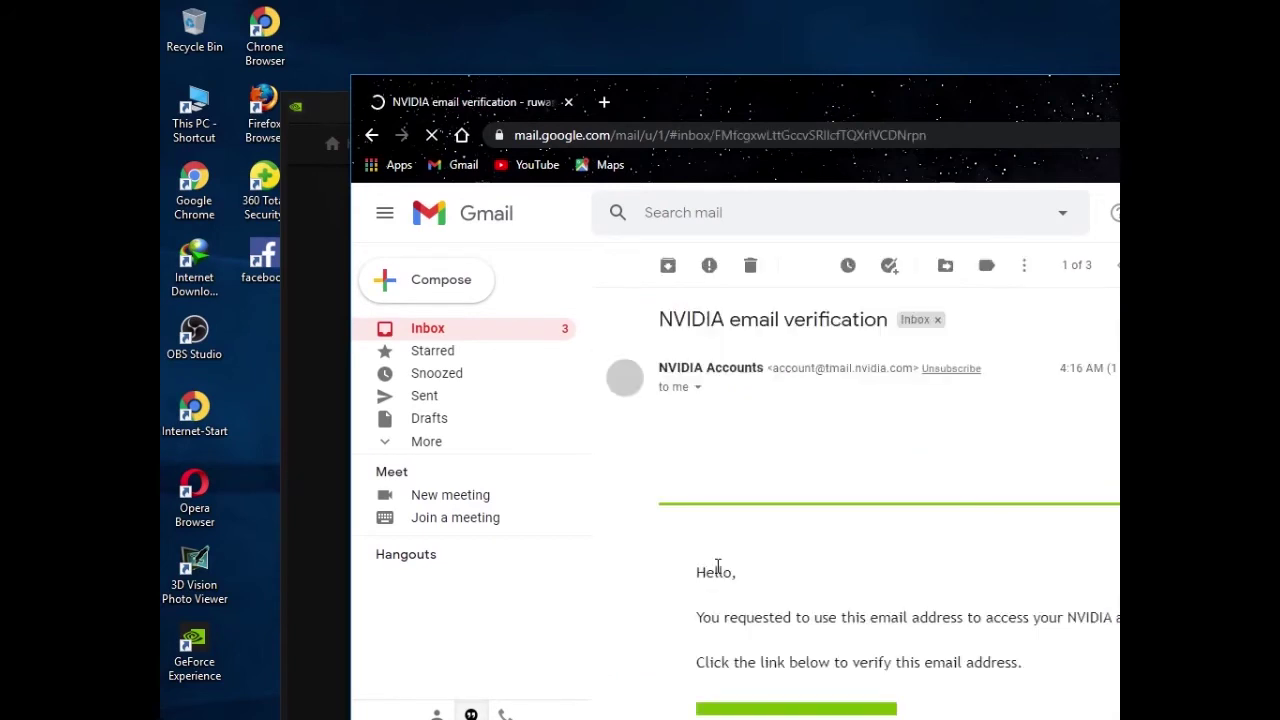
Verify the e-mail address through the link in the NVIDIA message, and continue past the pending verification in GeForce Experience
{"action": "scroll", "coordinate": [815, 630], "scroll_direction": "down", "scroll_amount": 1}
{"action": "scroll", "coordinate": [814, 628], "scroll_direction": "down", "scroll_amount": 3}
{"action": "scroll", "coordinate": [831, 563], "scroll_direction": "up", "scroll_amount": 1}
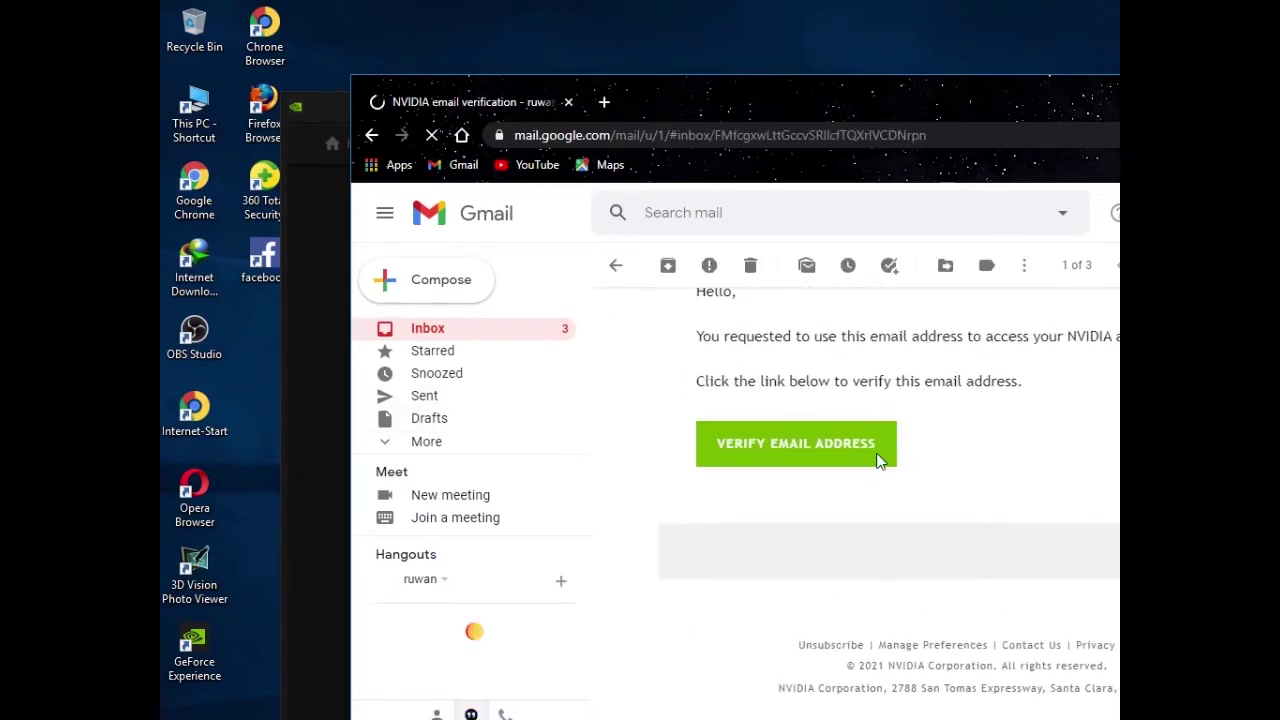
{"action": "scroll", "coordinate": [824, 456], "scroll_direction": "up", "scroll_amount": 5}
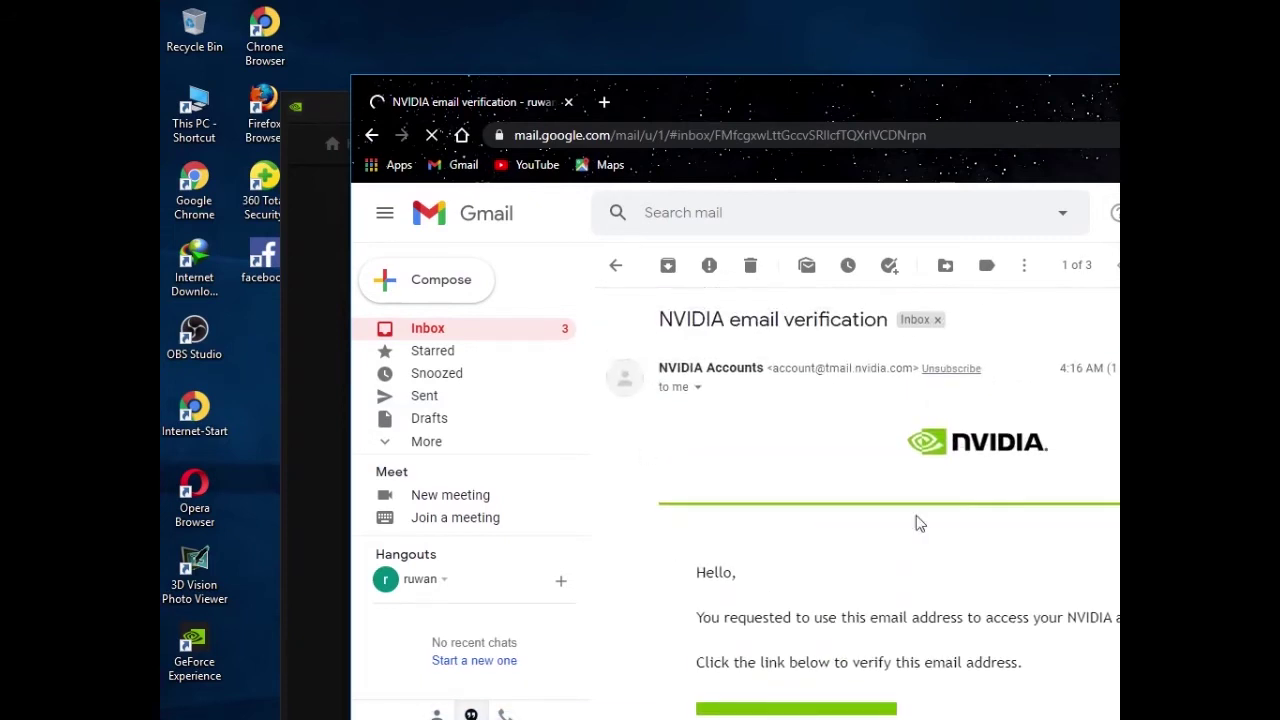
{"action": "scroll", "coordinate": [905, 521], "scroll_direction": "down", "scroll_amount": 4}
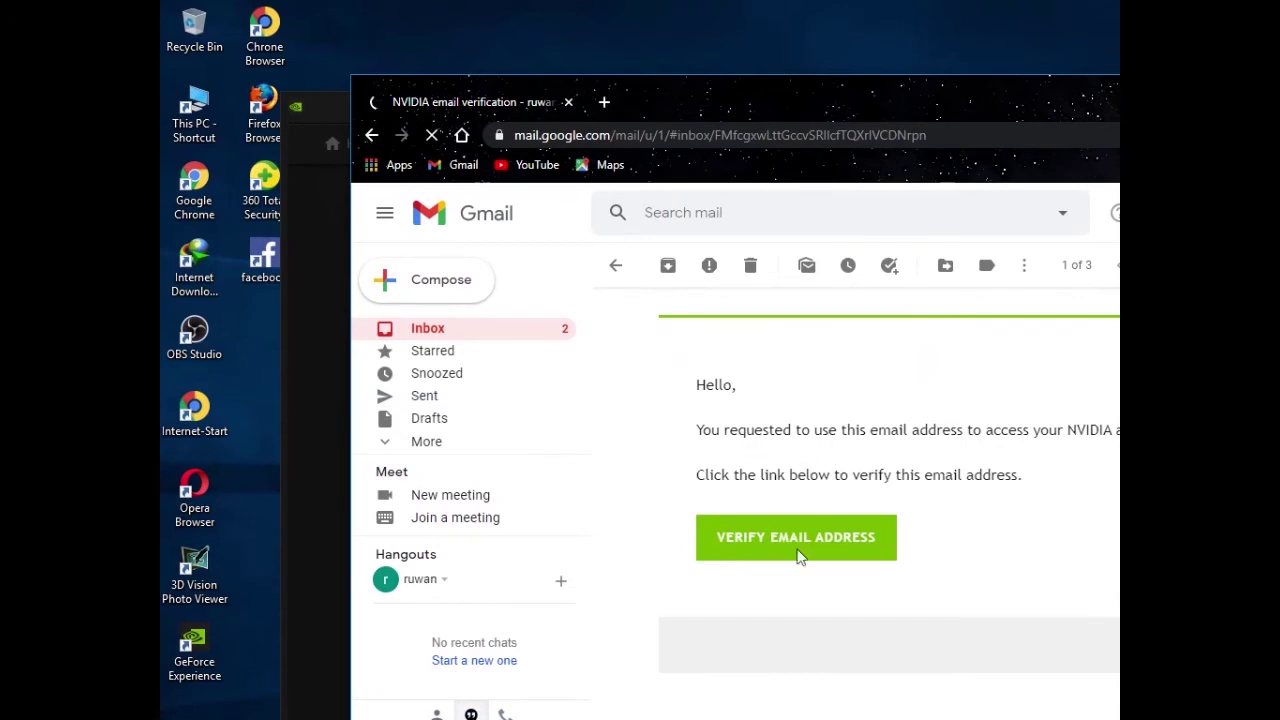
{"action": "left_click", "coordinate": [750, 557]}
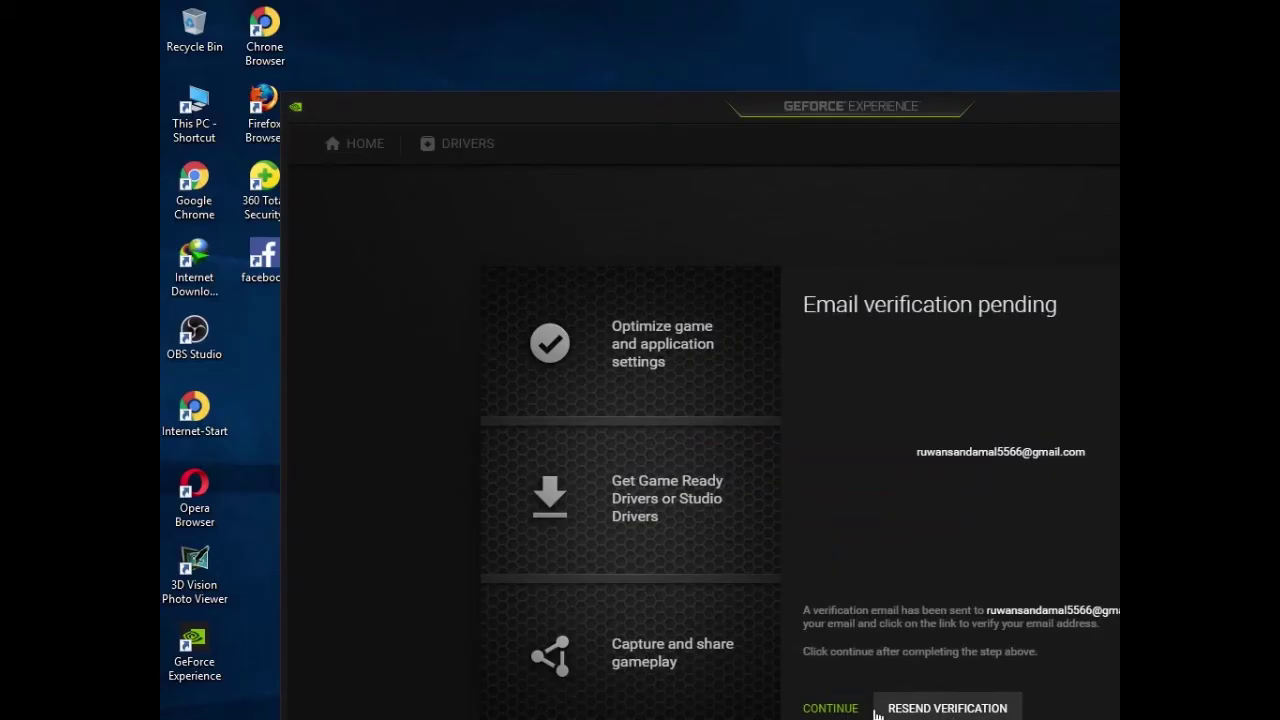
{"action": "left_click", "coordinate": [830, 709]}
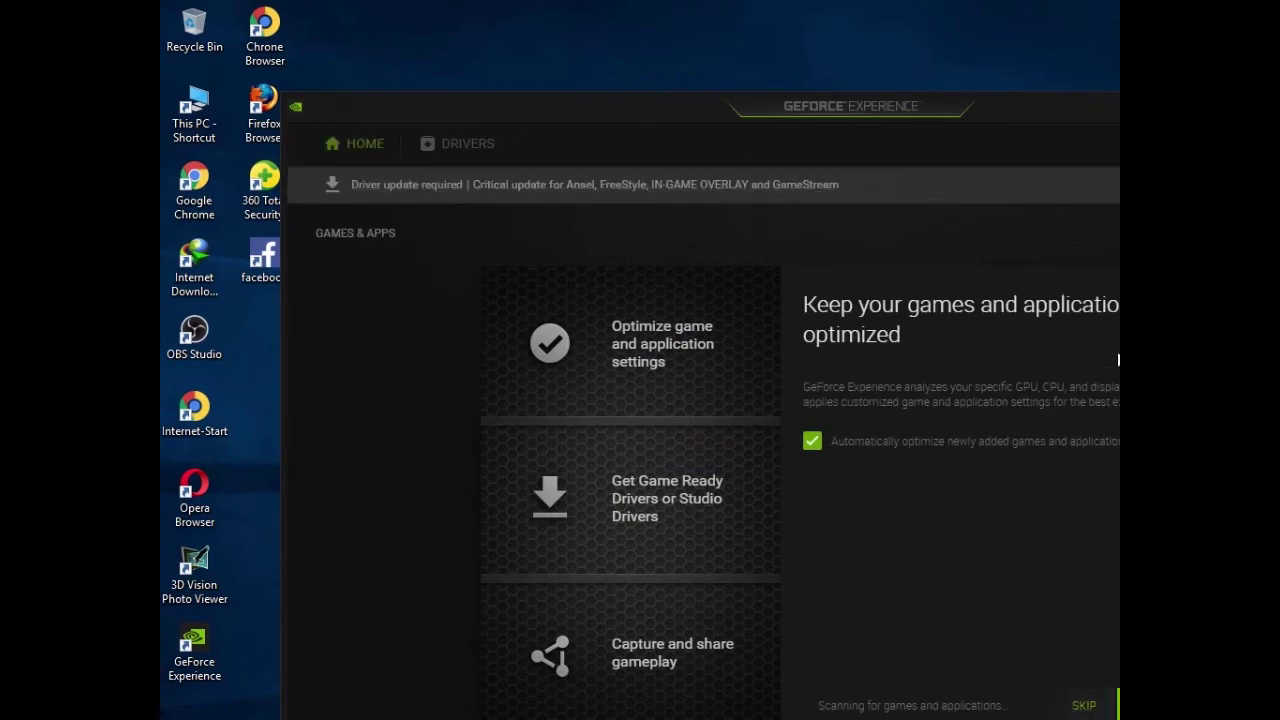
Maximize the GeForce Experience window and go through all the tips of the introductory tour
{"action": "left_click_drag", "start_coordinate": [1170, 102], "coordinate": [1079, 66]}
{"action": "key", "text": "super+Up"}
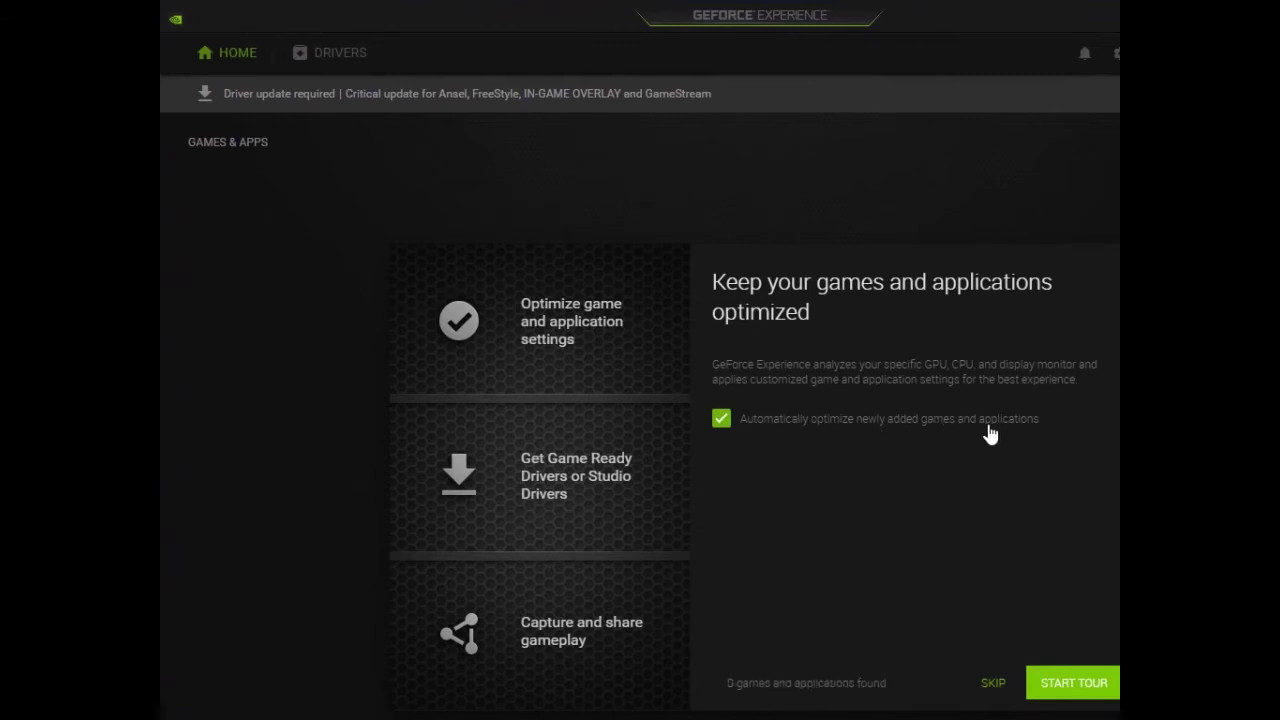
{"action": "left_click", "coordinate": [1046, 698]}
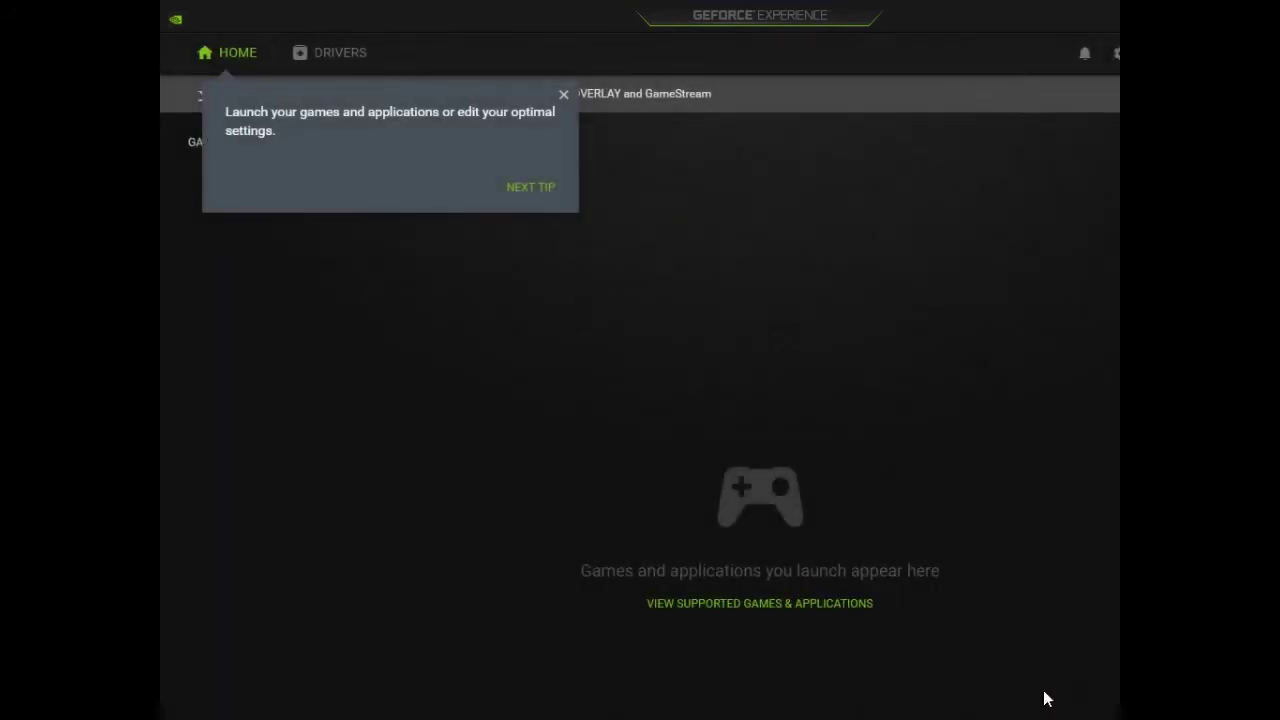
{"action": "left_click", "coordinate": [549, 195]}
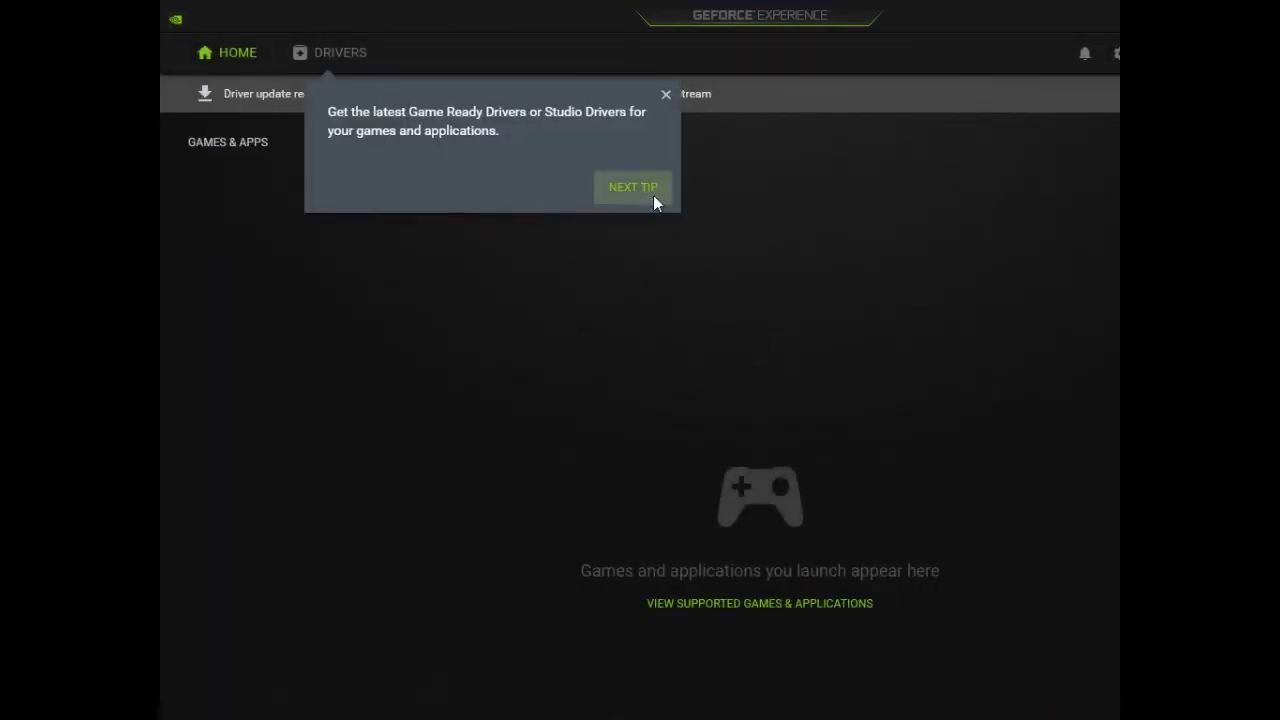
{"action": "left_click", "coordinate": [653, 195]}
{"action": "left_click", "coordinate": [1092, 192]}
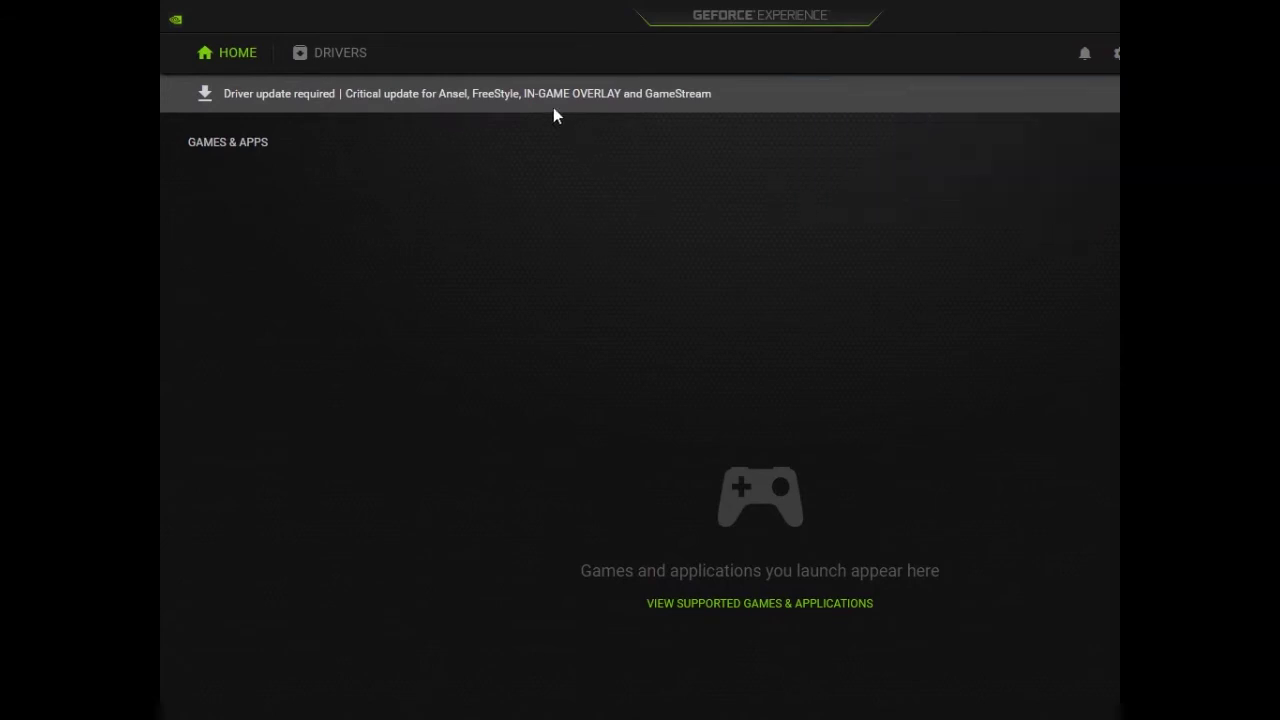
Download the available GeForce Game Ready Driver version 391.35 and start its express installation
{"action": "left_click", "coordinate": [340, 63]}
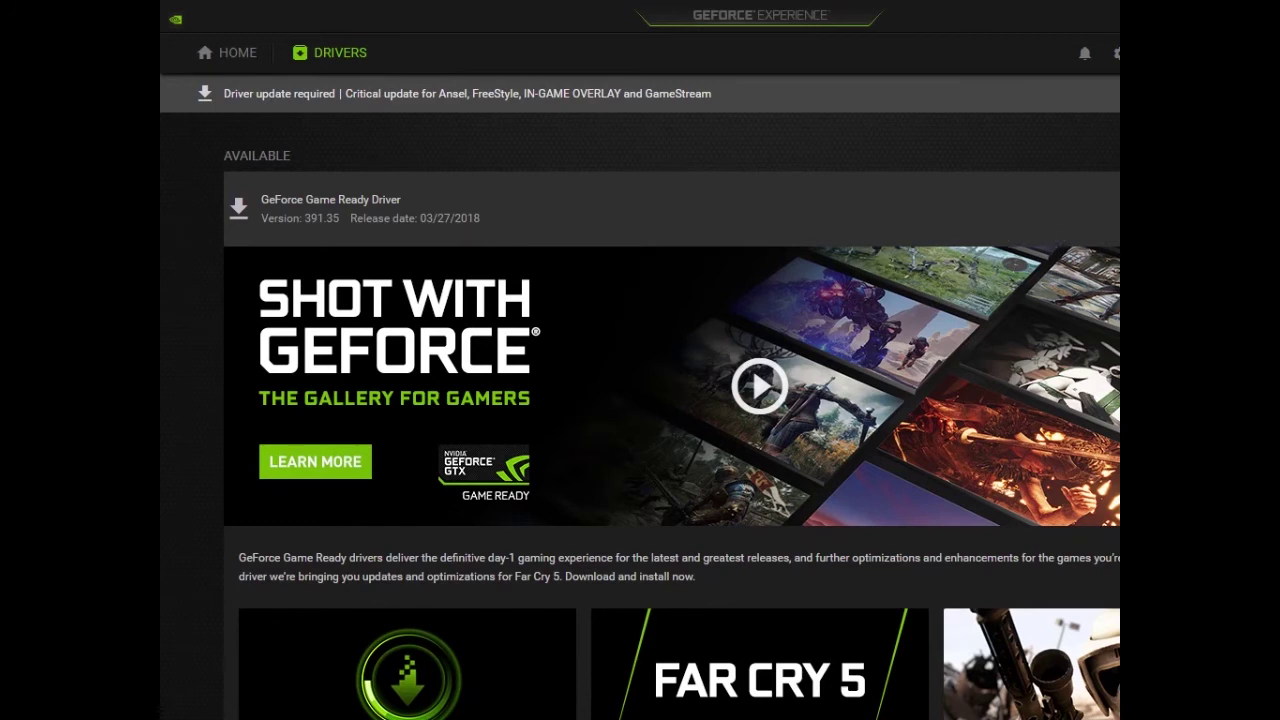
{"action": "left_click", "coordinate": [1190, 208]}
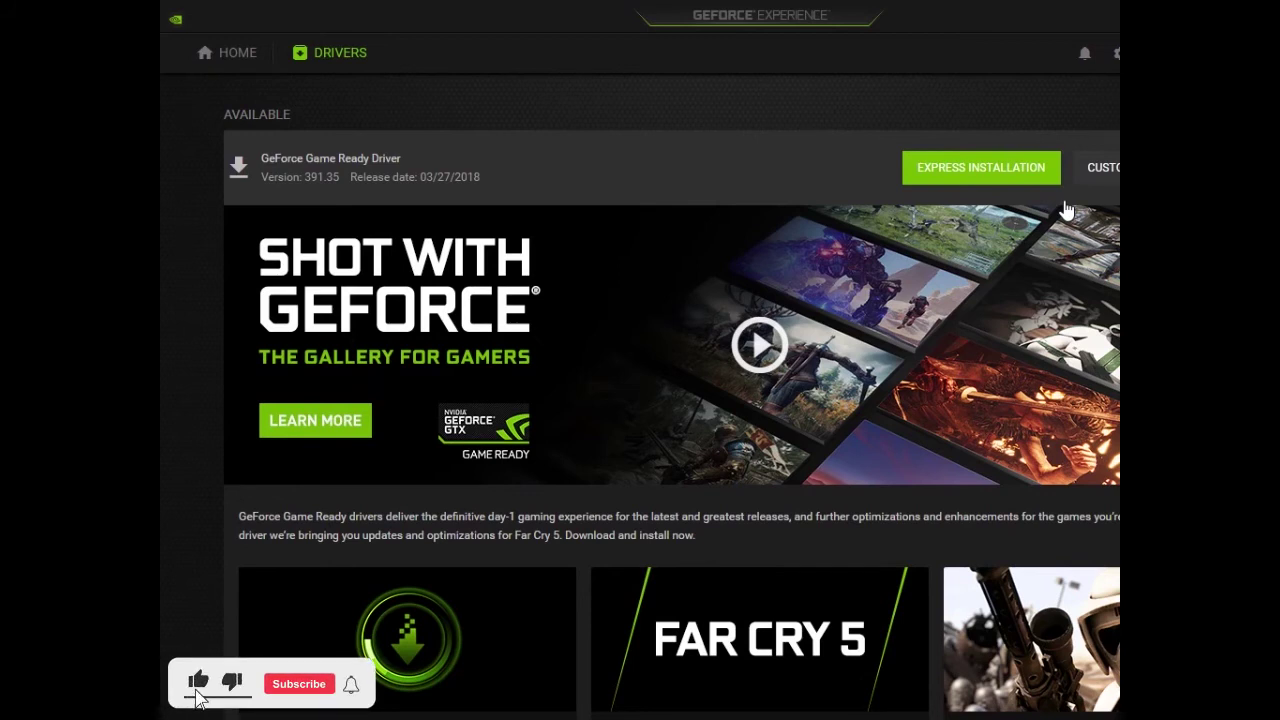
{"action": "left_click", "coordinate": [1058, 180]}
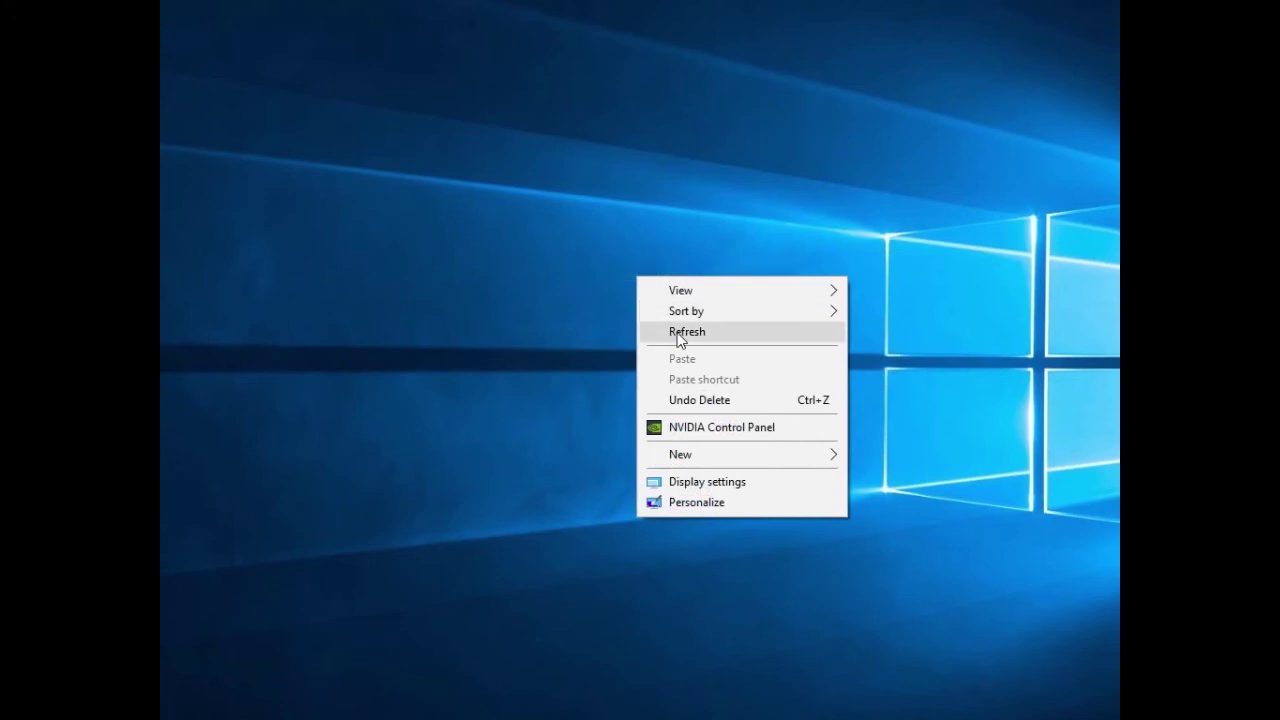
Refresh the desktop, open NVIDIA Control Panel to check the installed driver version, and close it
{"action": "left_click", "coordinate": [683, 333]}
{"action": "right_click", "coordinate": [590, 224]}
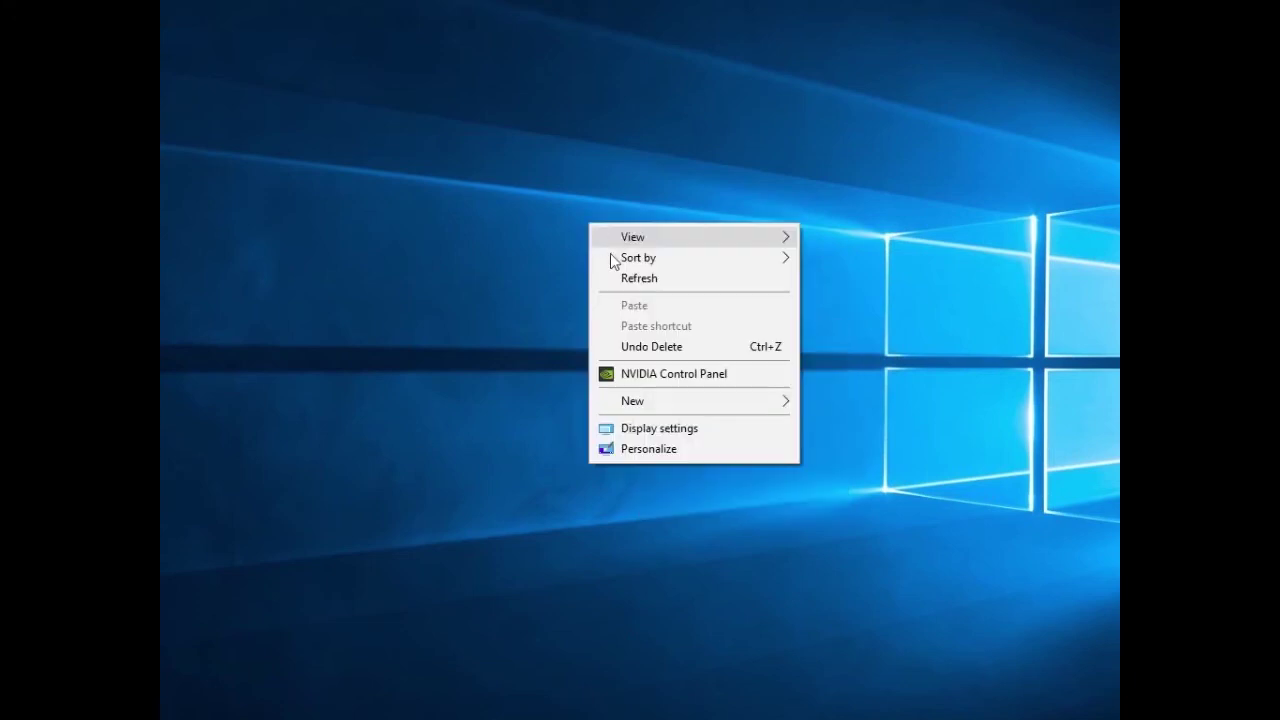
{"action": "left_click", "coordinate": [736, 370]}
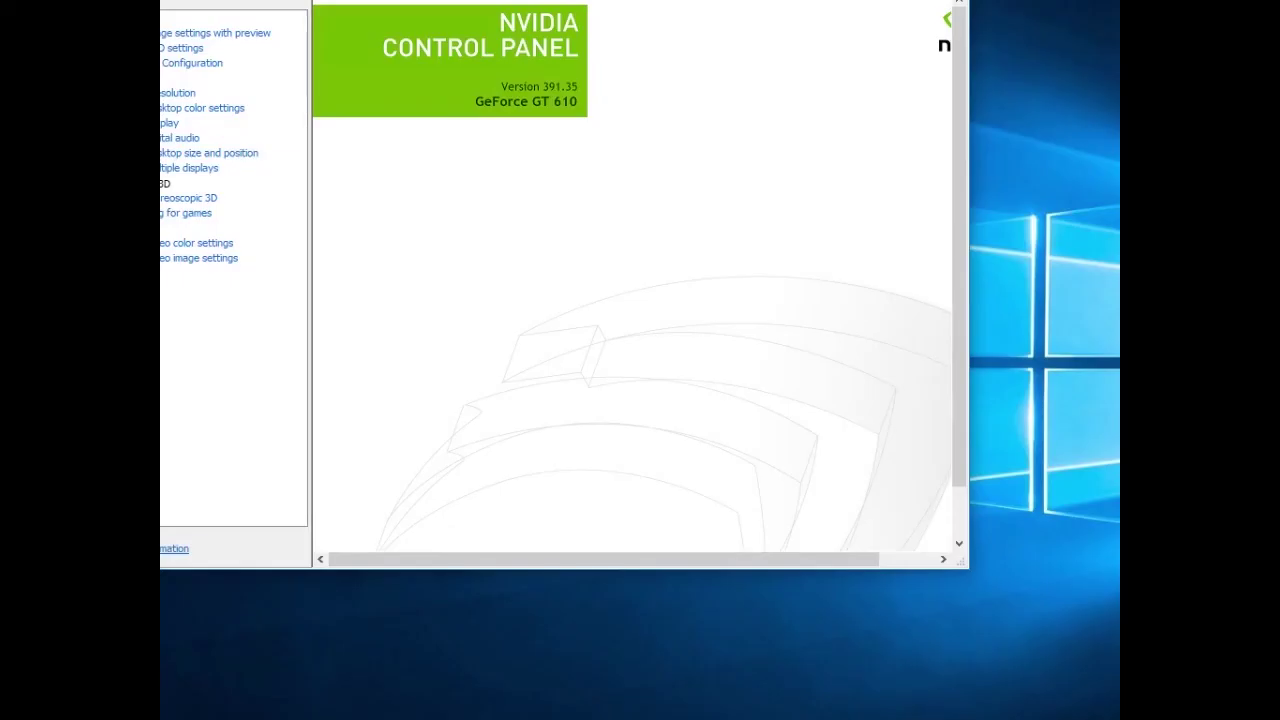
{"action": "left_click", "coordinate": [944, 0]}
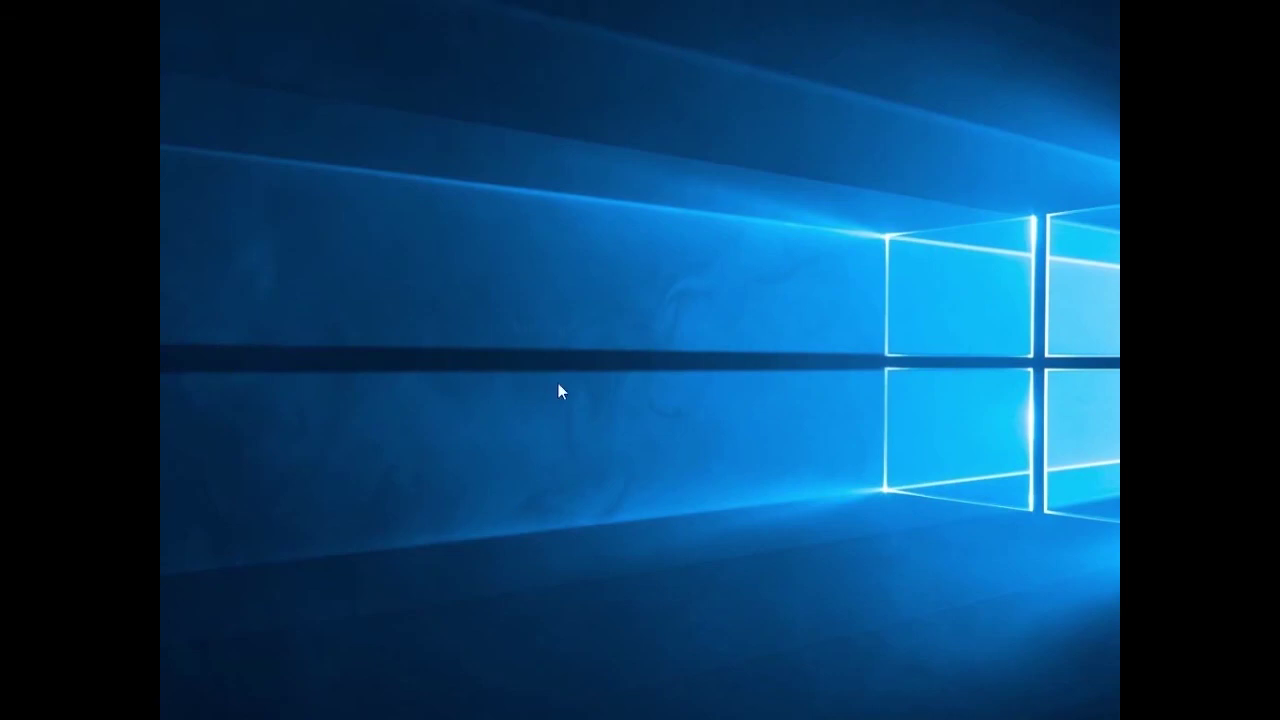